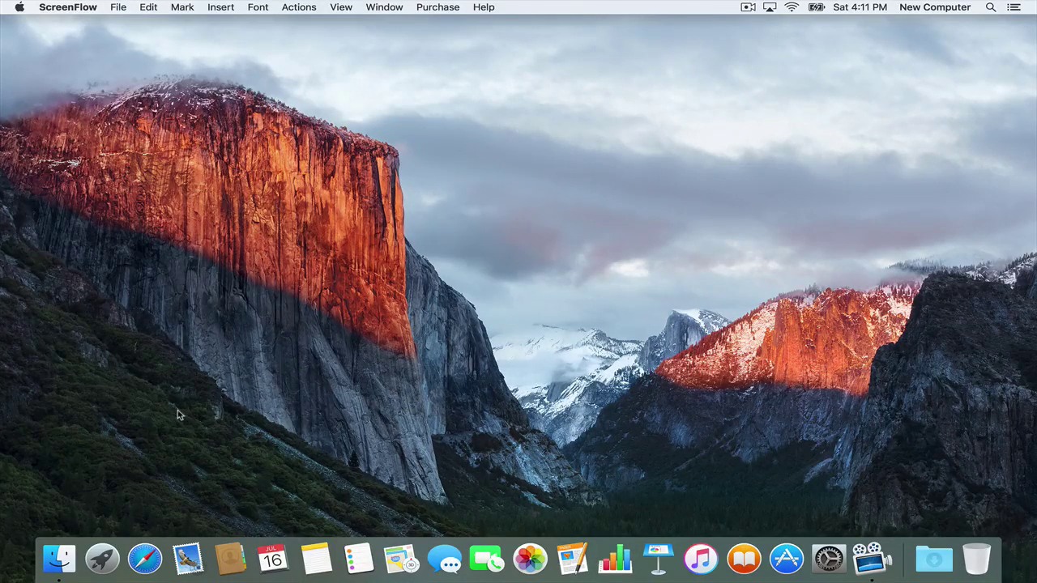
Open a Finder window on All My Files and bring the sidebar's colour tags into view.
{"action": "left_click", "coordinate": [59, 559]}
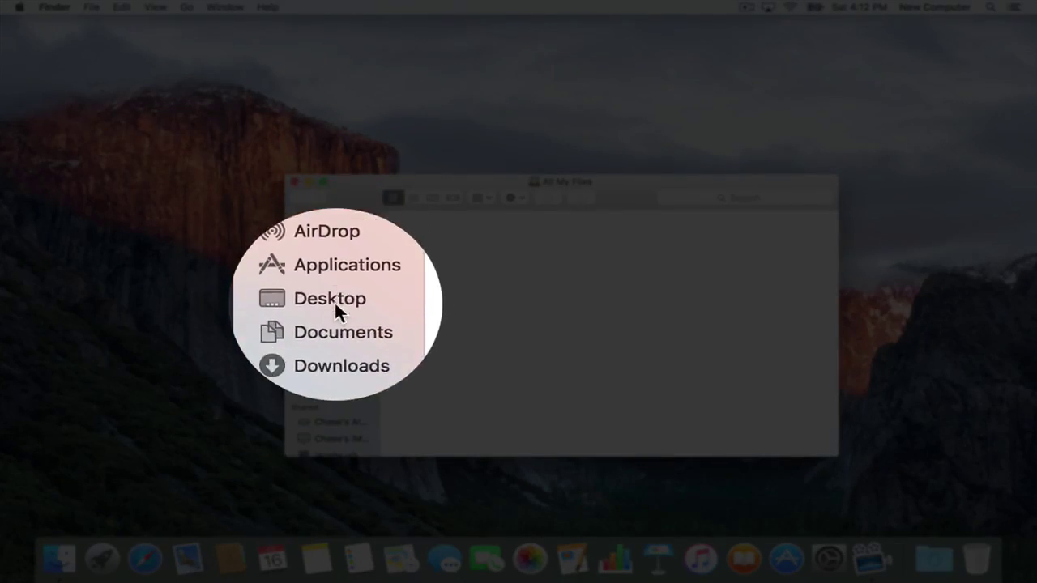
{"action": "scroll", "coordinate": [336, 300], "scroll_direction": "down", "scroll_amount": 5}
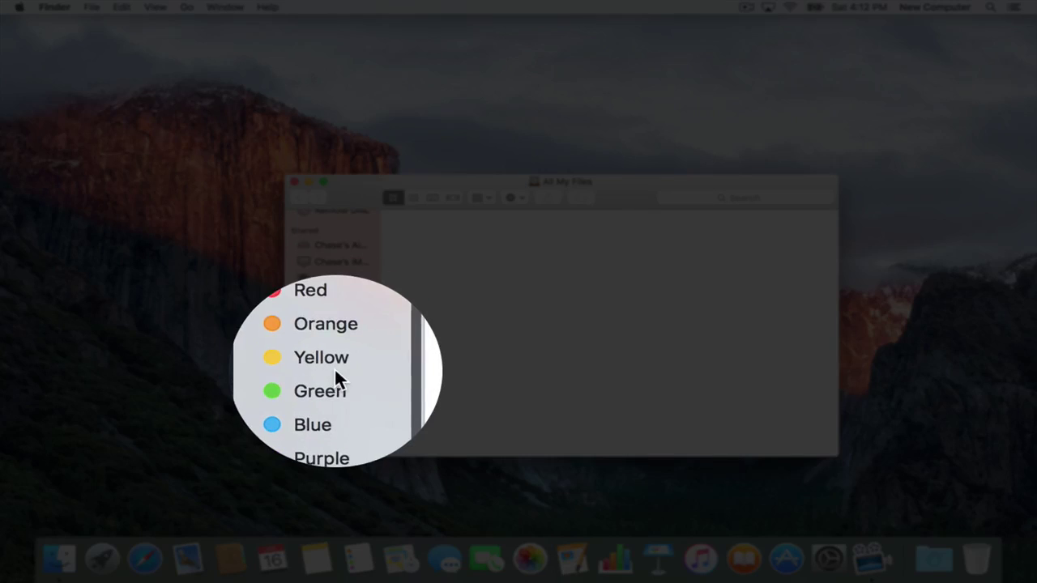
{"action": "scroll", "coordinate": [328, 370], "scroll_direction": "up", "scroll_amount": 2}
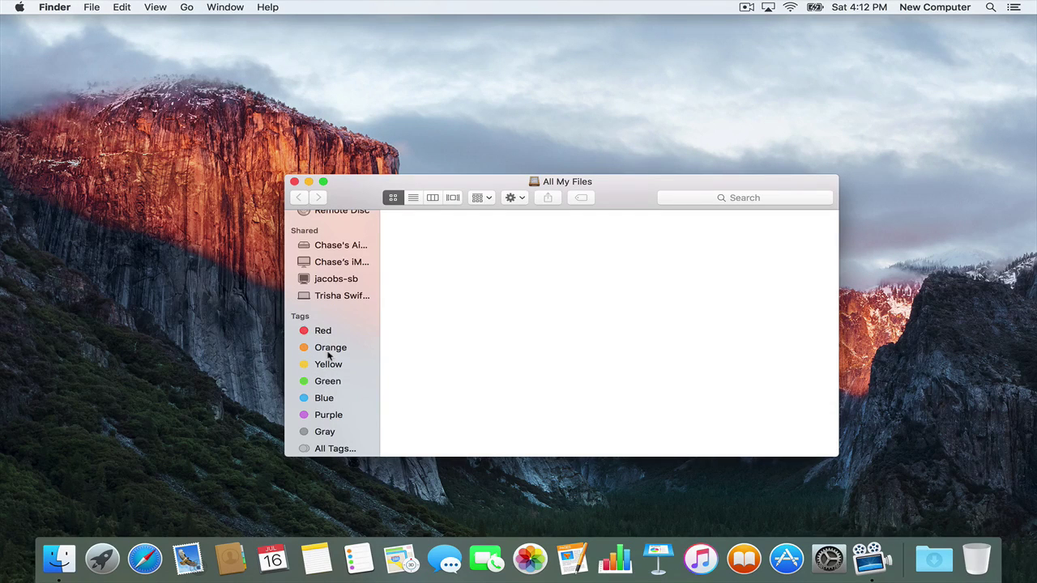
Move the Finder window aside and capture the upper-left desktop area as a screenshot.
{"action": "left_click_drag", "start_coordinate": [345, 197], "coordinate": [568, 132]}
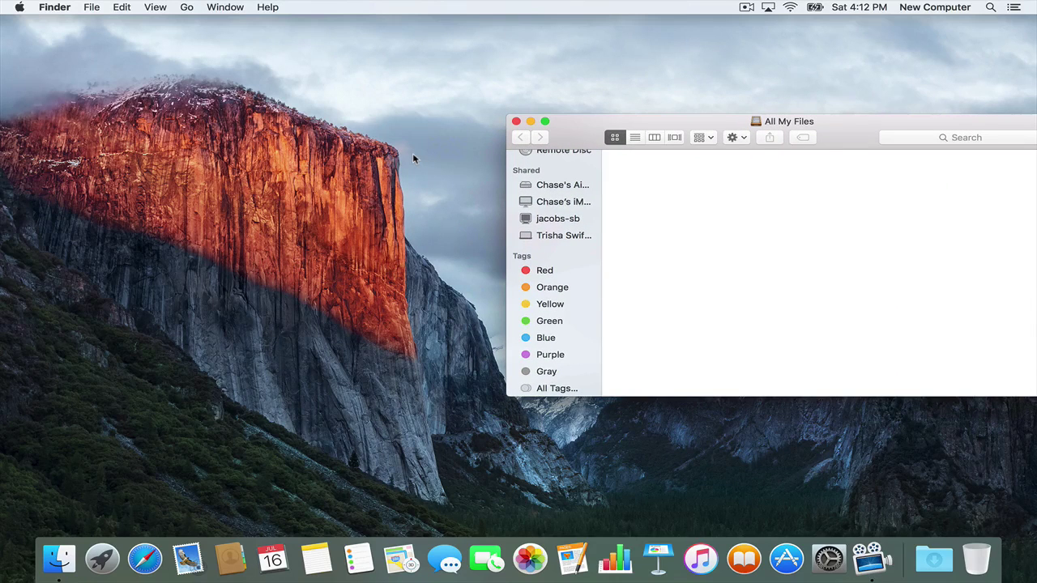
{"action": "key", "text": "super+shift+4"}
{"action": "left_click_drag", "start_coordinate": [17, 59], "coordinate": [455, 391]}
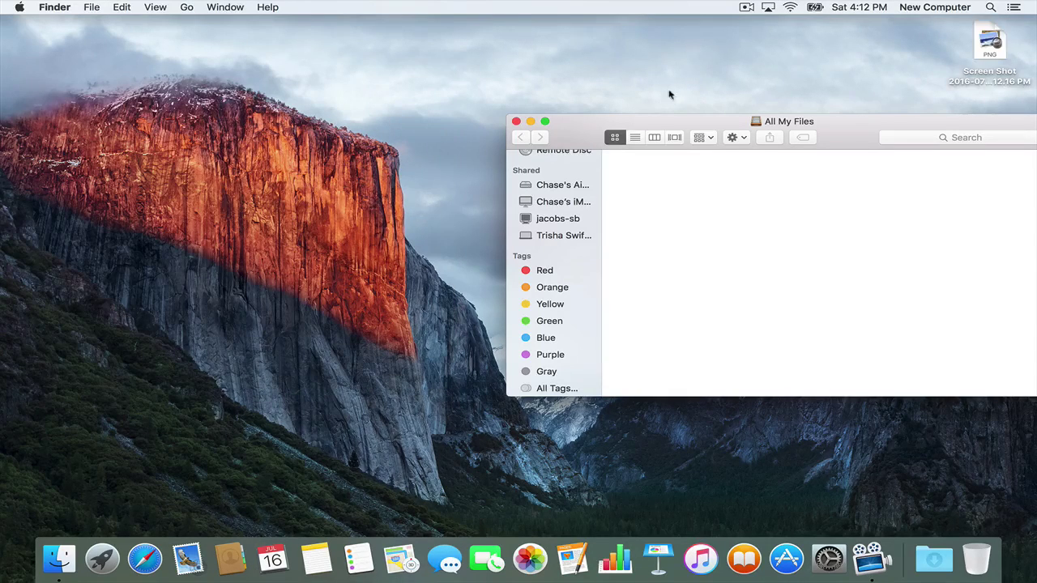
Return the Finder window to the centre, showing the new Screen Shot in All My Files.
{"action": "left_click_drag", "start_coordinate": [673, 118], "coordinate": [439, 141]}
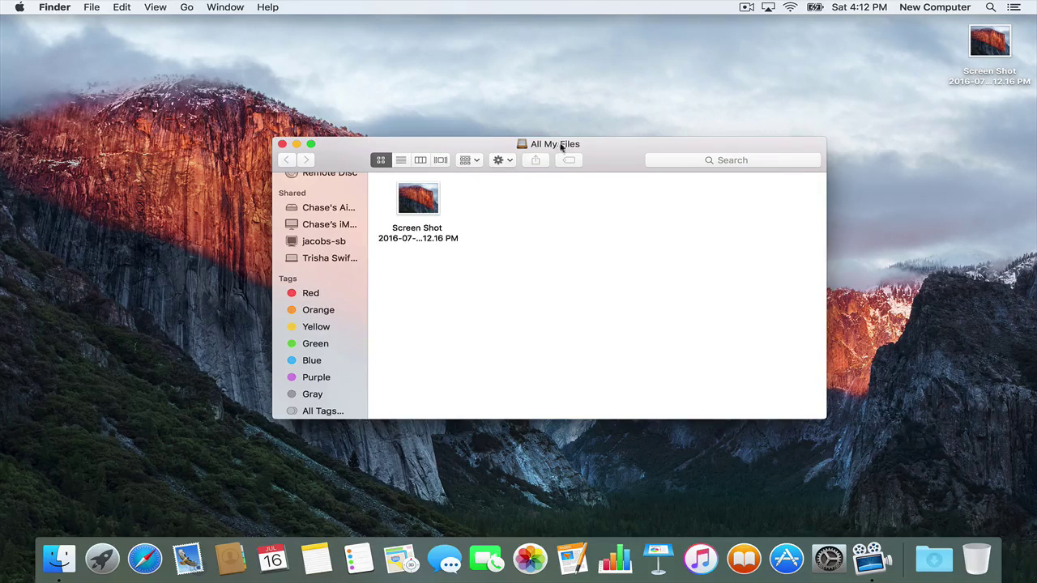
{"action": "scroll", "coordinate": [313, 244], "scroll_direction": "up", "scroll_amount": 5}
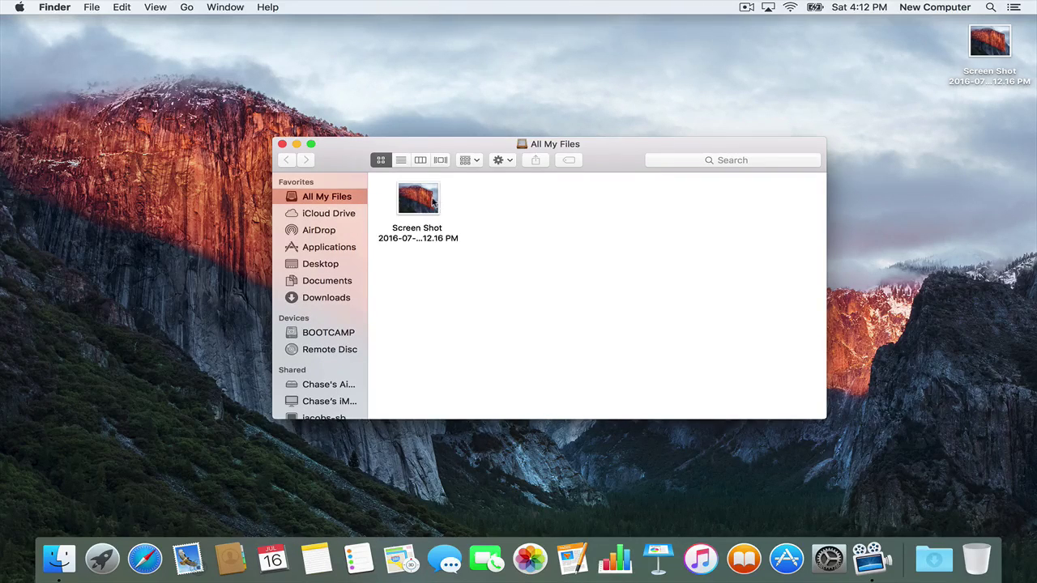
{"action": "scroll", "coordinate": [312, 332], "scroll_direction": "down", "scroll_amount": 5}
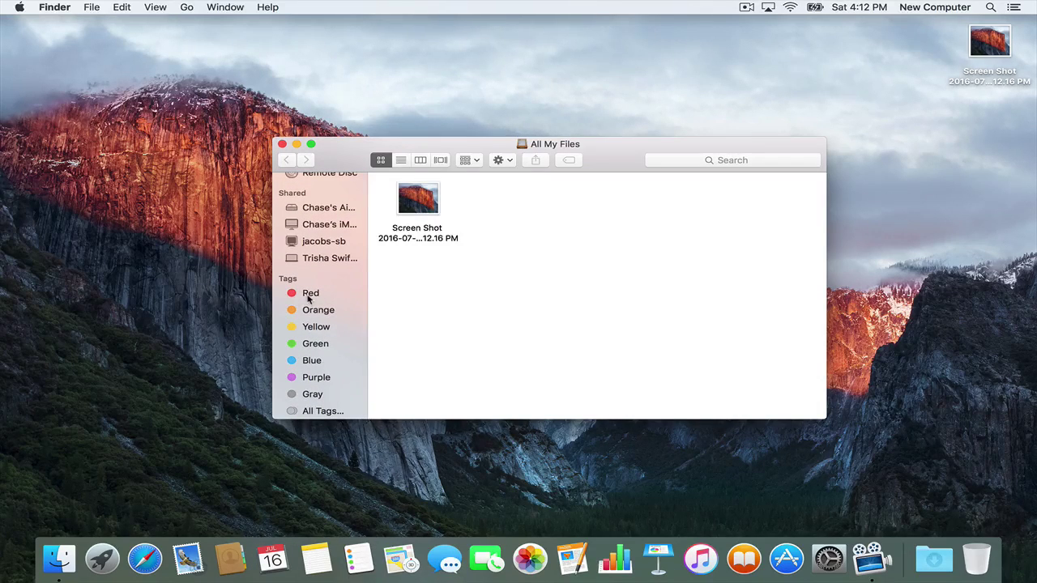
{"action": "scroll", "coordinate": [309, 299], "scroll_direction": "up", "scroll_amount": 5}
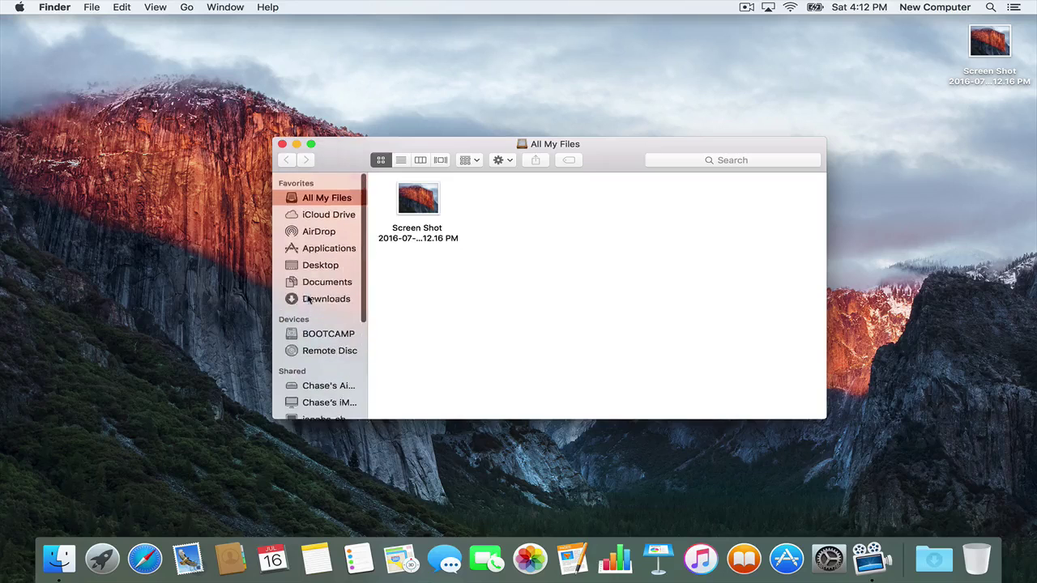
{"action": "scroll", "coordinate": [332, 267], "scroll_direction": "down", "scroll_amount": 5}
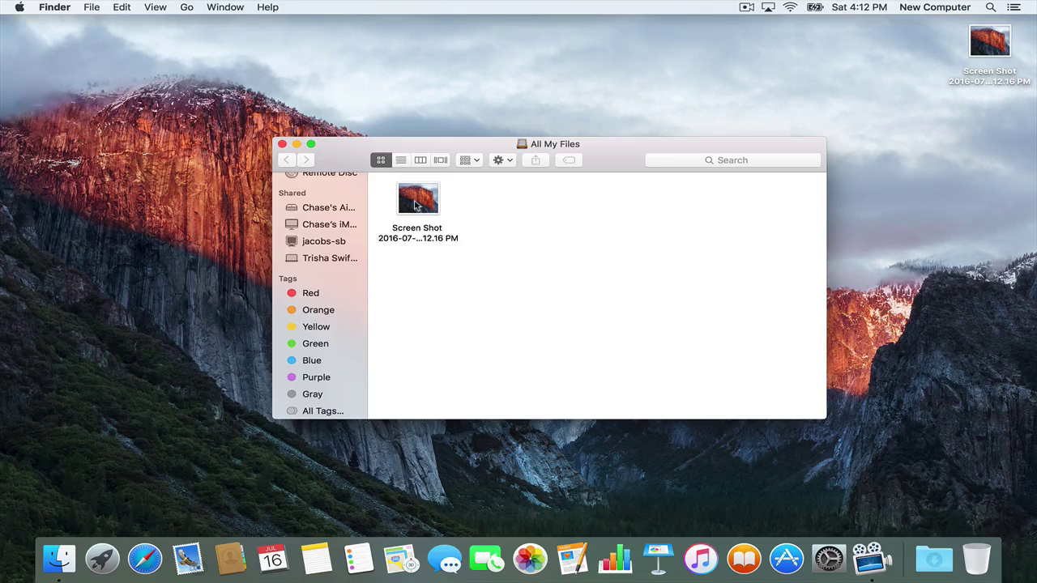
Tag the Screen Shot file Red, then switch the window to the Documents folder.
{"action": "right_click", "coordinate": [415, 204]}
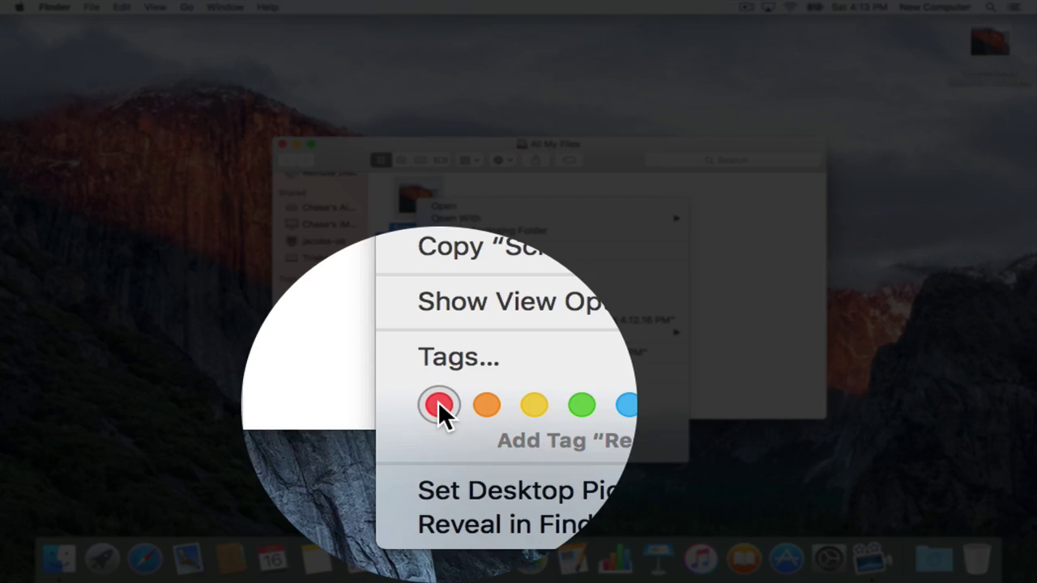
{"action": "left_click", "coordinate": [438, 401]}
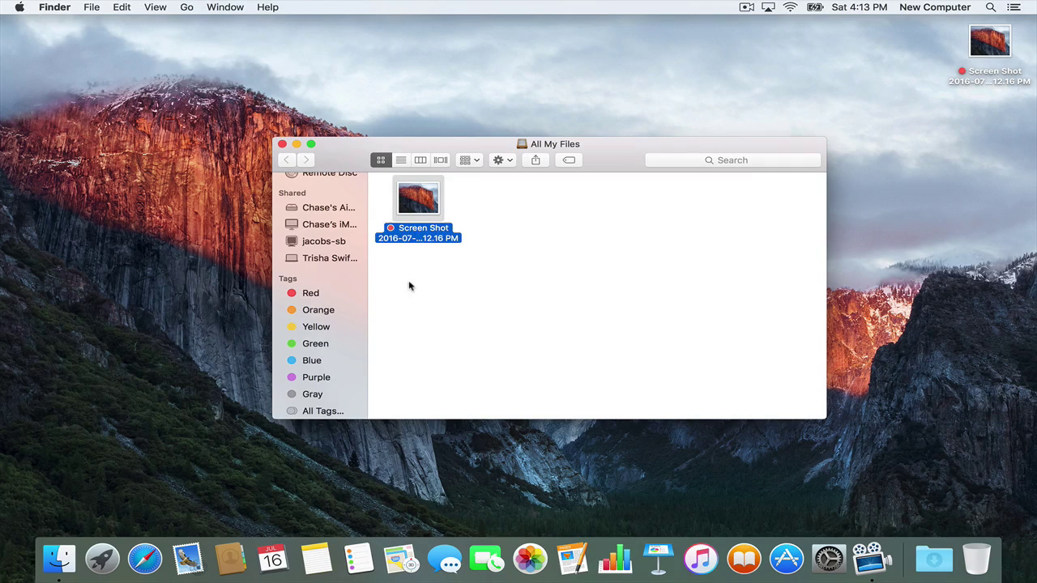
{"action": "left_click", "coordinate": [409, 286]}
{"action": "scroll", "coordinate": [322, 230], "scroll_direction": "up", "scroll_amount": 5}
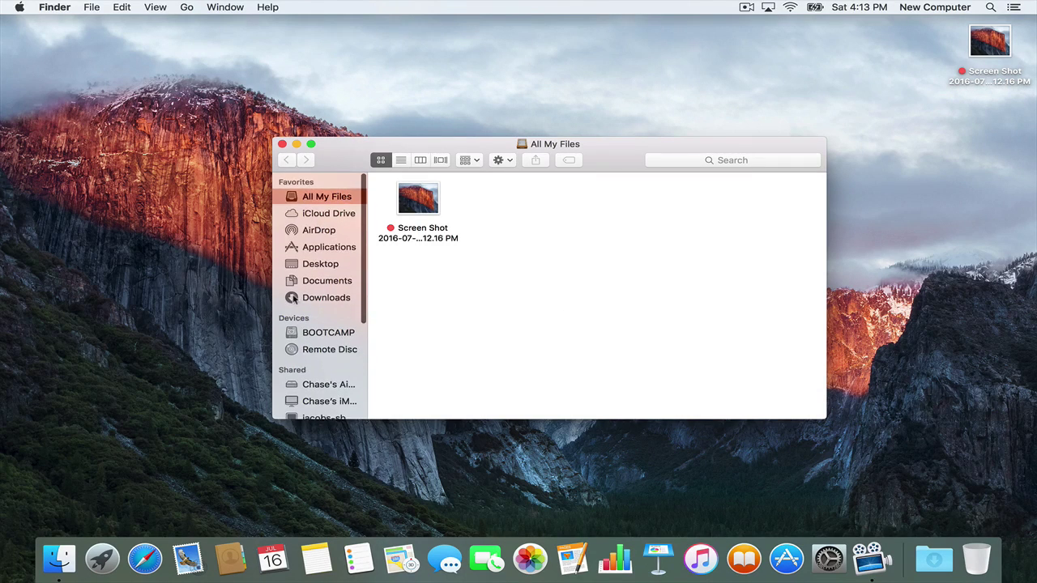
{"action": "left_click", "coordinate": [327, 281]}
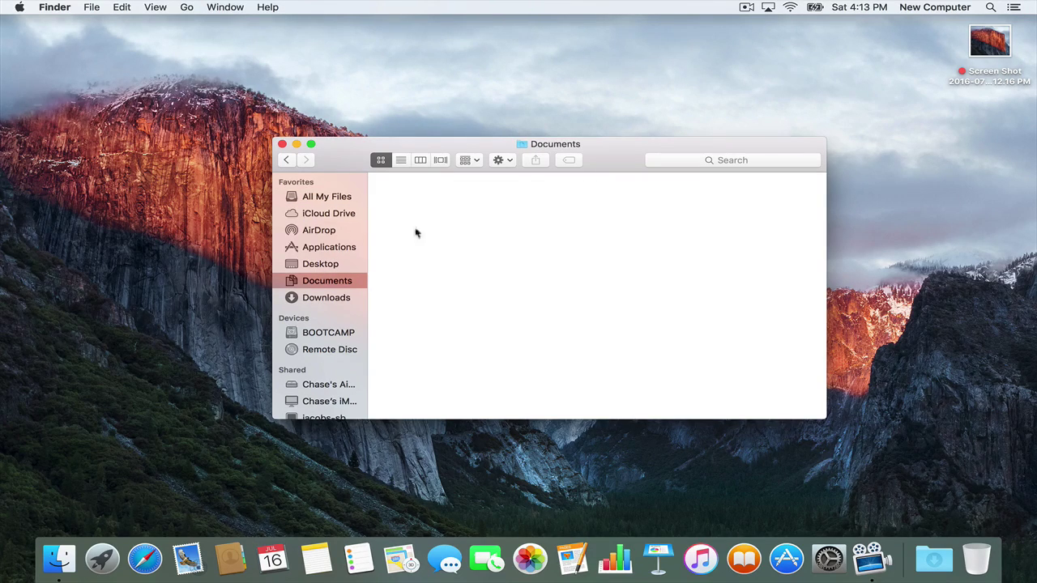
Browse the Desktop, Downloads and Red tag views in the sidebar.
{"action": "left_click", "coordinate": [322, 267]}
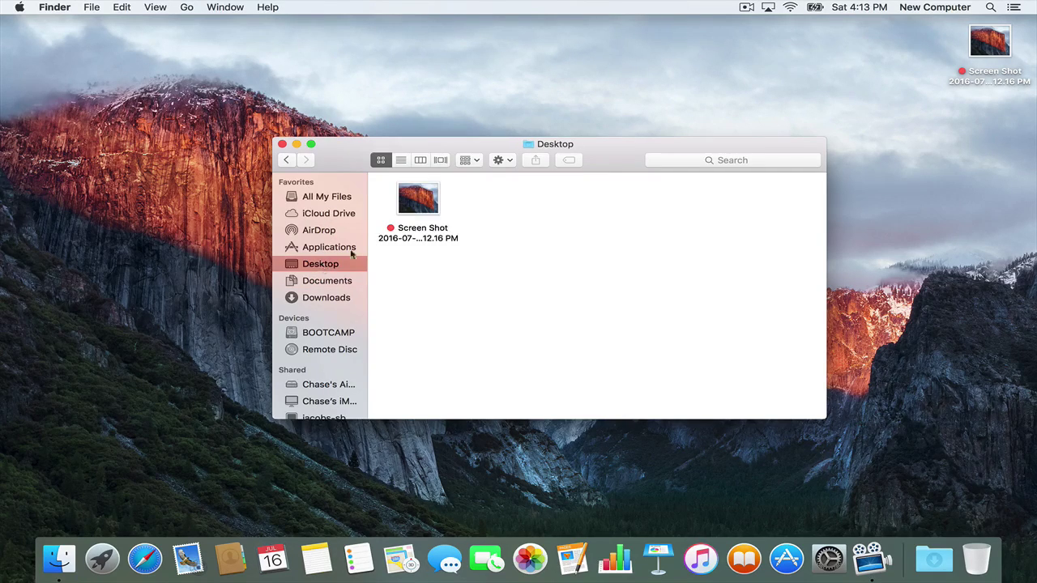
{"action": "left_click", "coordinate": [330, 299]}
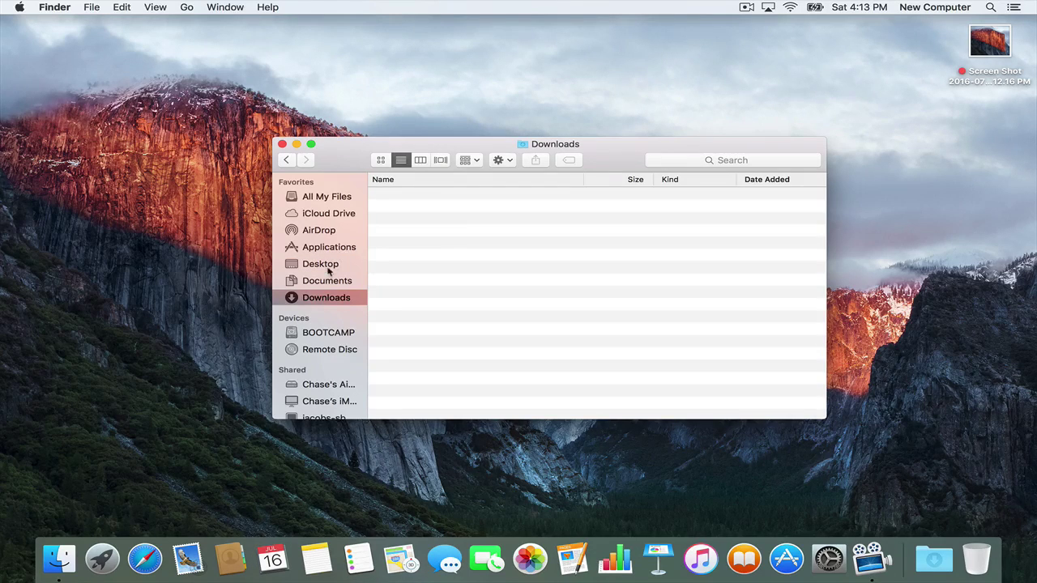
{"action": "scroll", "coordinate": [328, 328], "scroll_direction": "down", "scroll_amount": 10}
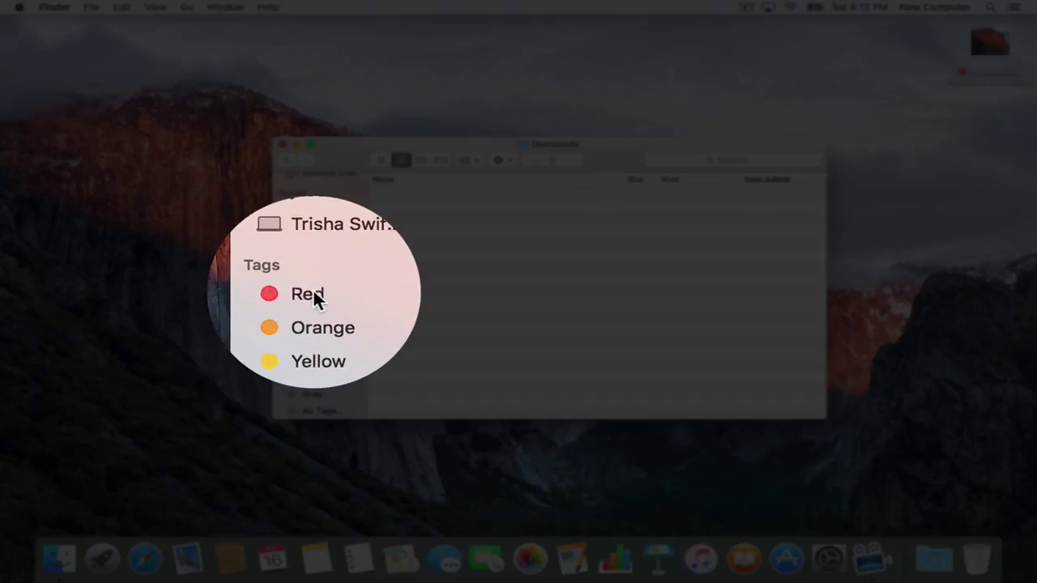
{"action": "left_click", "coordinate": [306, 293]}
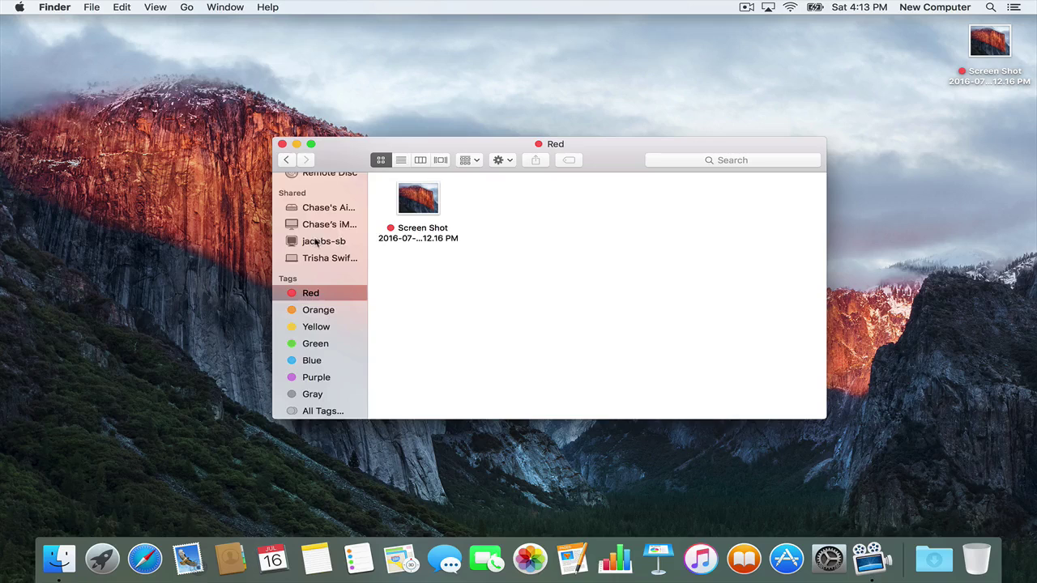
{"action": "scroll", "coordinate": [302, 241], "scroll_direction": "up", "scroll_amount": 10}
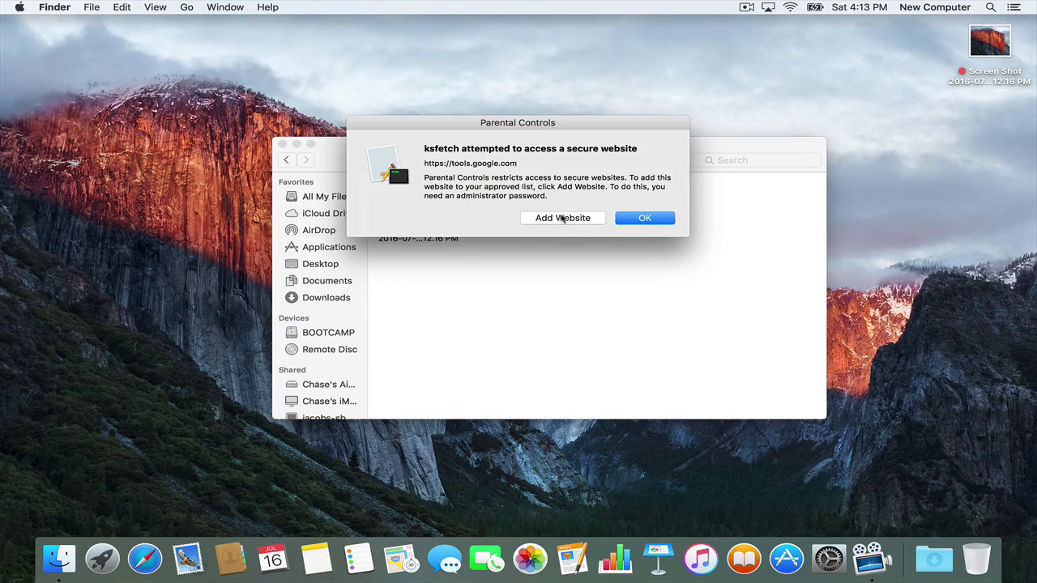
Dismiss the Parental Controls alert and move the screenshot into Documents.
{"action": "left_click", "coordinate": [632, 219]}
{"action": "left_click_drag", "start_coordinate": [420, 194], "coordinate": [346, 280]}
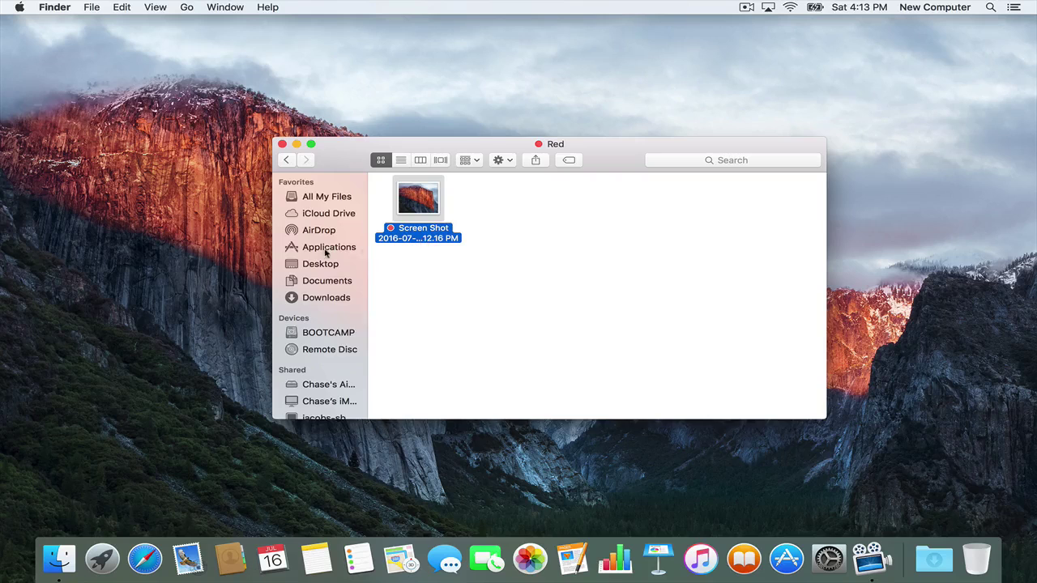
{"action": "left_click", "coordinate": [332, 265]}
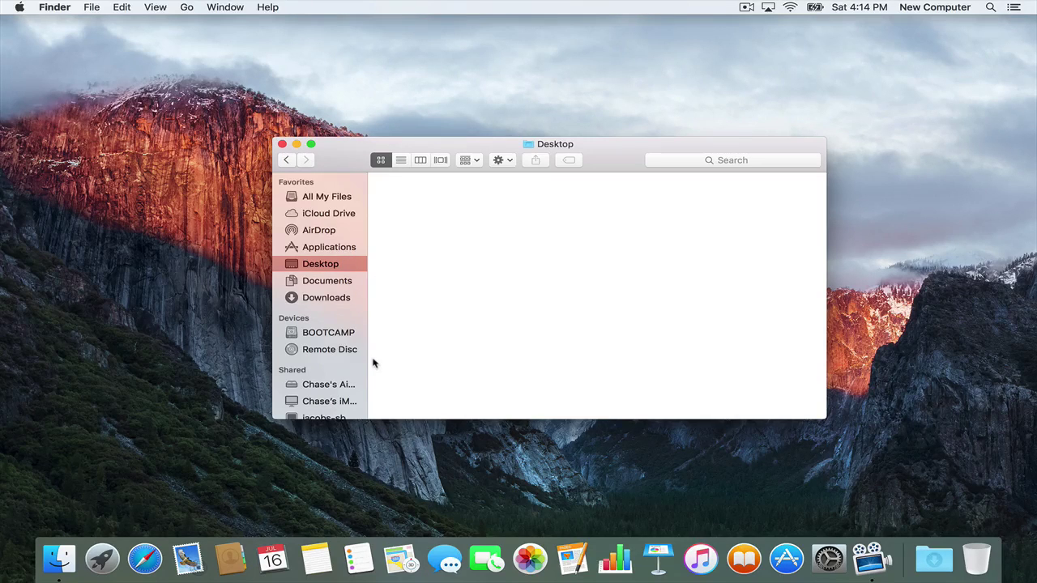
Show the Red tag files in list, then column view, and select the screenshot.
{"action": "scroll", "coordinate": [308, 397], "scroll_direction": "down", "scroll_amount": 5}
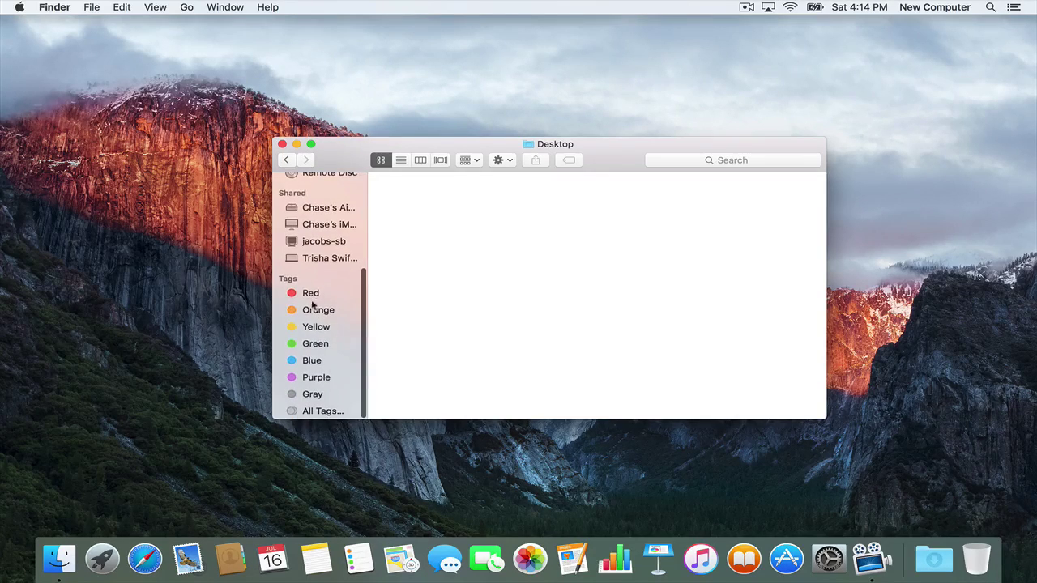
{"action": "left_click", "coordinate": [311, 294]}
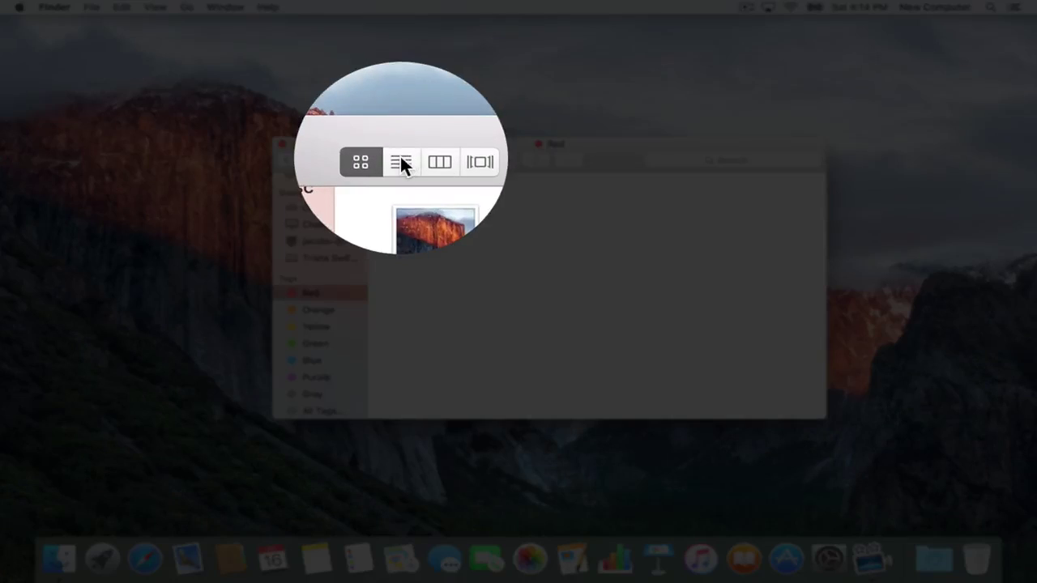
{"action": "left_click", "coordinate": [401, 162]}
{"action": "left_click", "coordinate": [419, 162]}
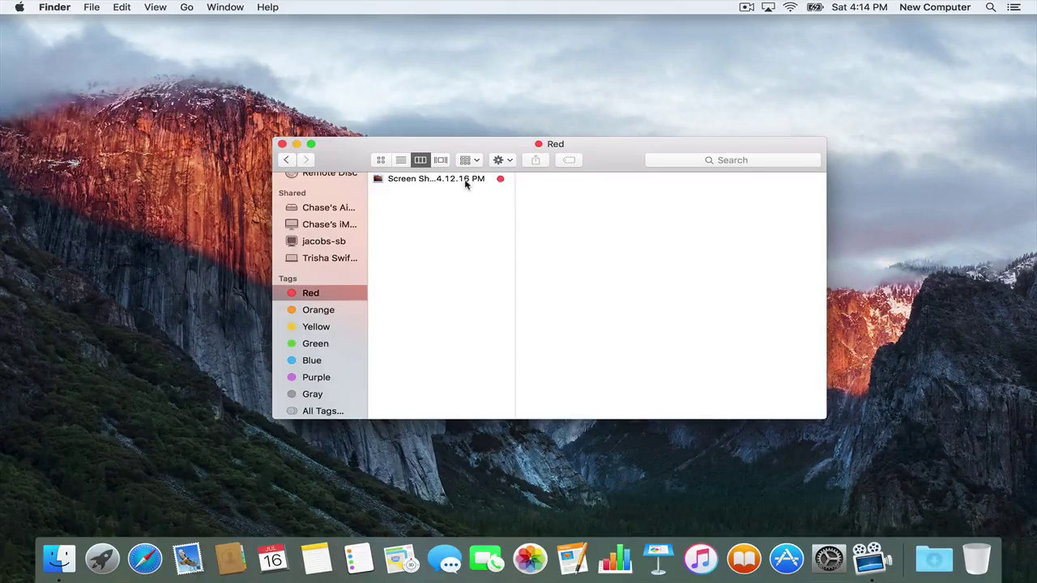
{"action": "left_click", "coordinate": [465, 179]}
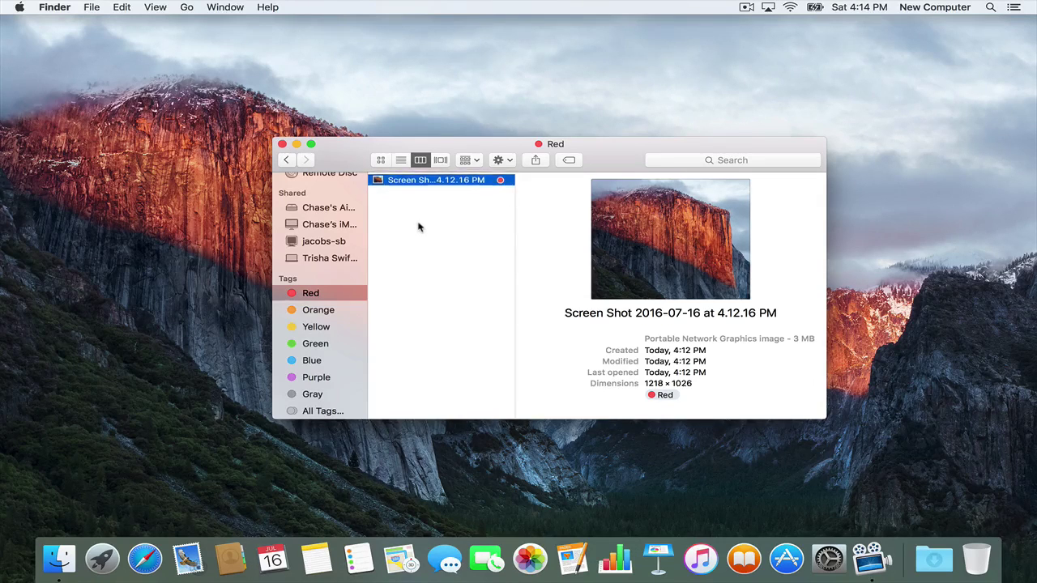
Move the red-tagged screenshot back to the Desktop and deselect it.
{"action": "scroll", "coordinate": [341, 227], "scroll_direction": "up", "scroll_amount": 5}
{"action": "left_click_drag", "start_coordinate": [427, 178], "coordinate": [324, 269]}
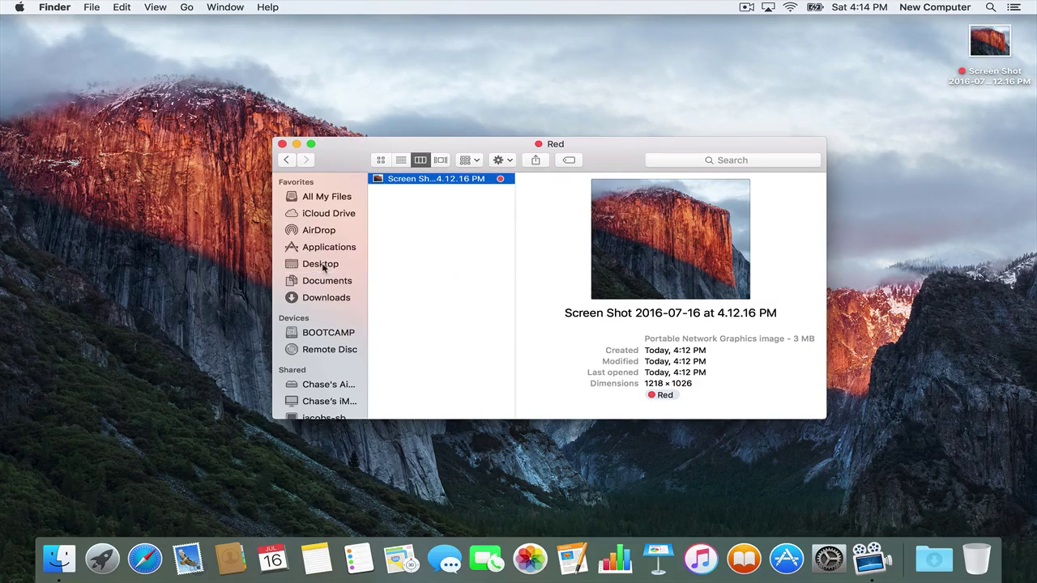
{"action": "left_click", "coordinate": [444, 233]}
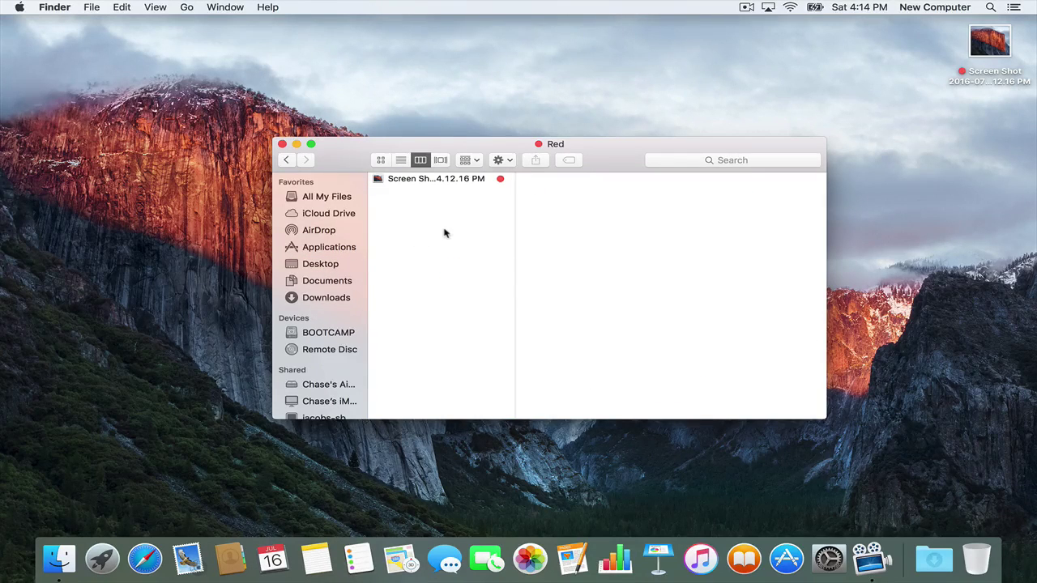
Remove the Red tag from the screenshot and confirm the Red tag view is empty.
{"action": "right_click", "coordinate": [467, 179]}
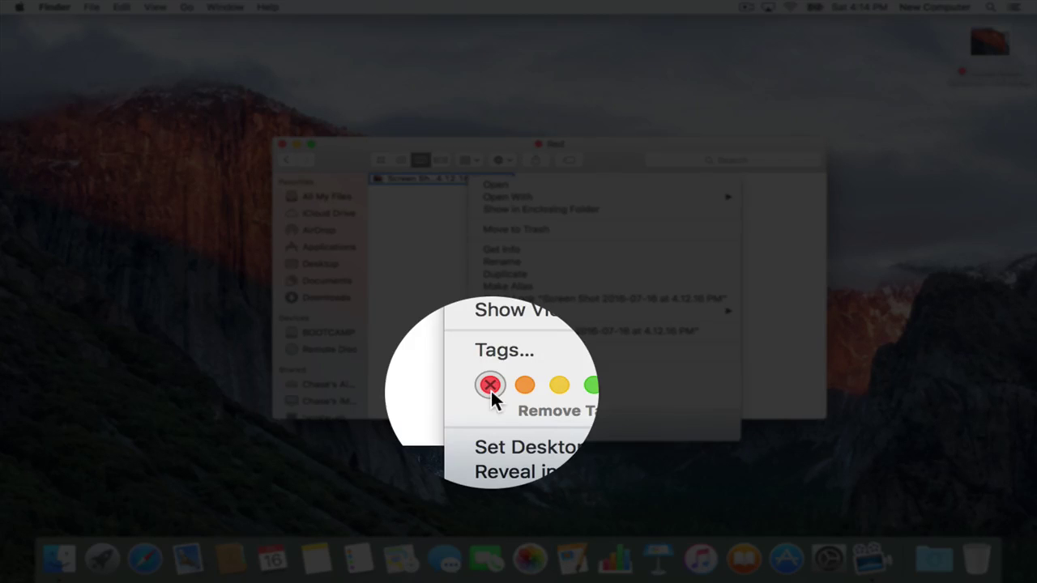
{"action": "left_click", "coordinate": [490, 386]}
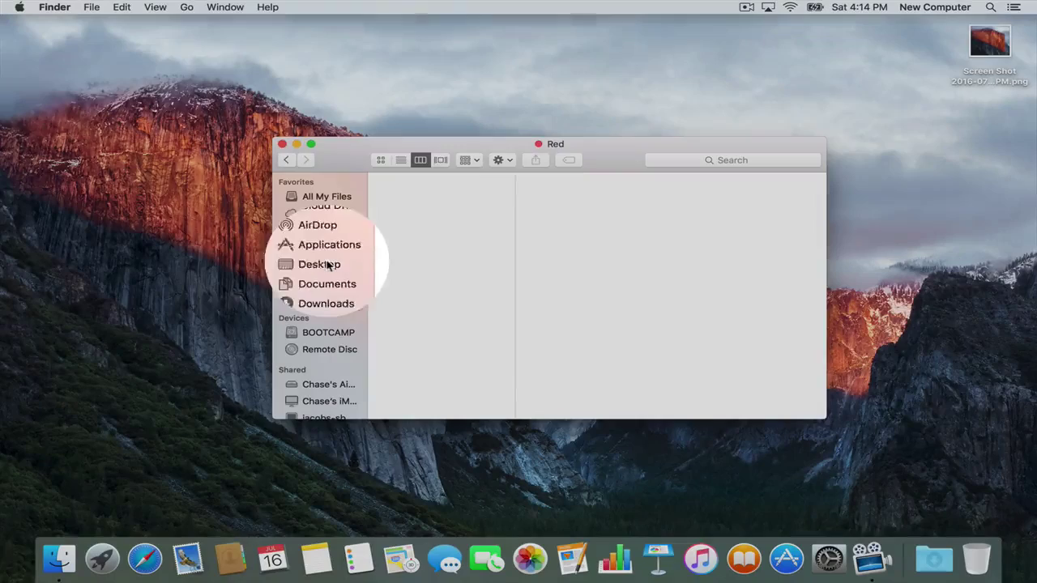
{"action": "left_click", "coordinate": [329, 264]}
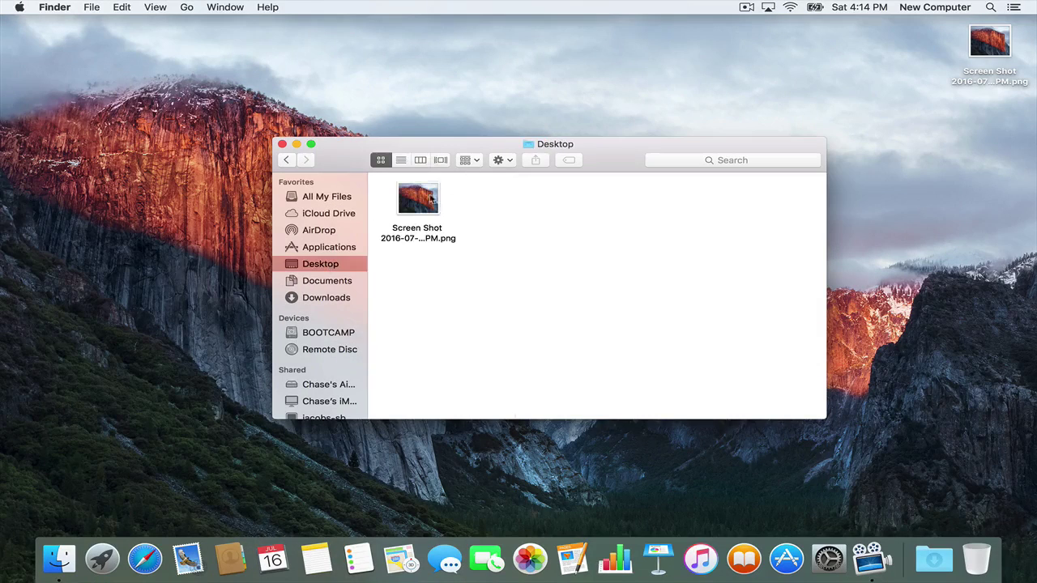
{"action": "scroll", "coordinate": [331, 369], "scroll_direction": "down", "scroll_amount": 5}
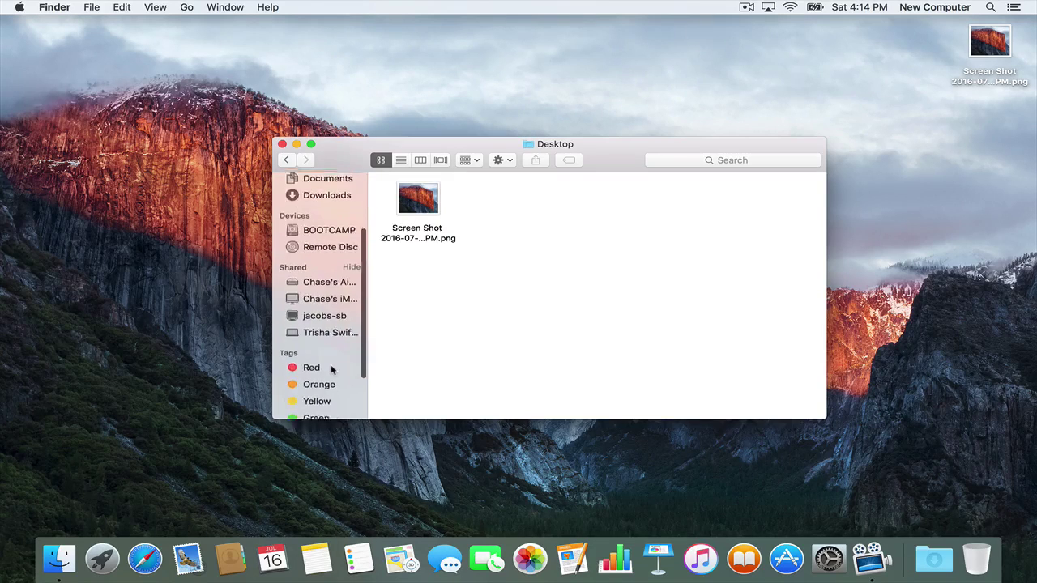
{"action": "left_click", "coordinate": [312, 356]}
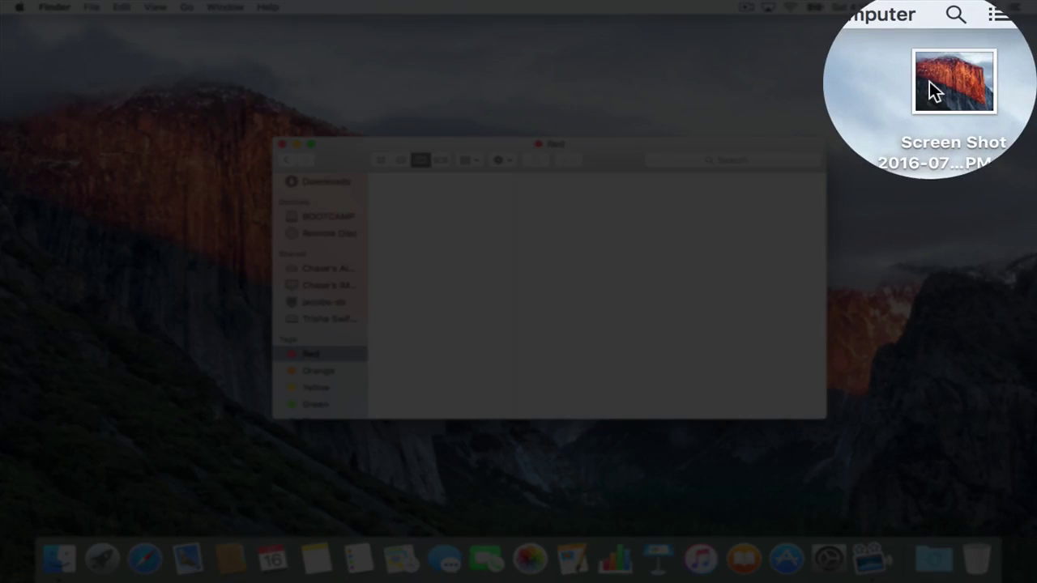
Give the desktop screenshot the Red tag by dragging it into the Red view.
{"action": "left_click_drag", "start_coordinate": [929, 81], "coordinate": [424, 306]}
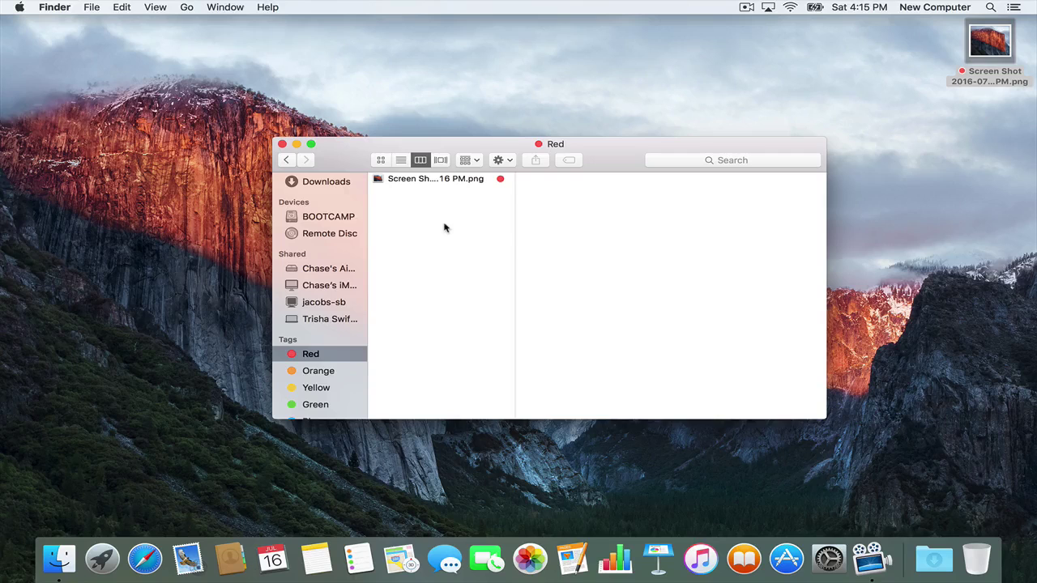
{"action": "right_click", "coordinate": [442, 182]}
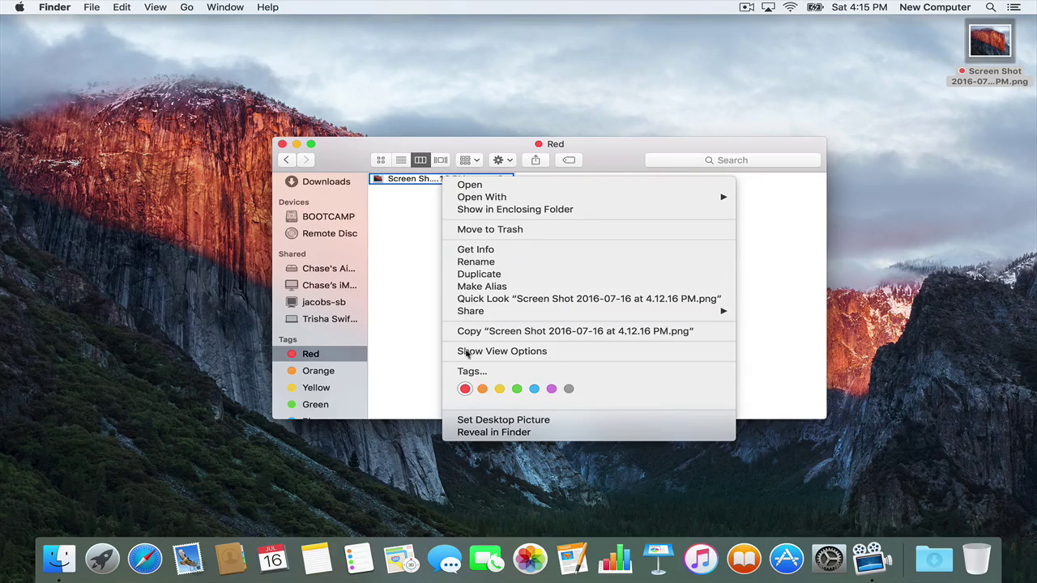
{"action": "left_click", "coordinate": [400, 222]}
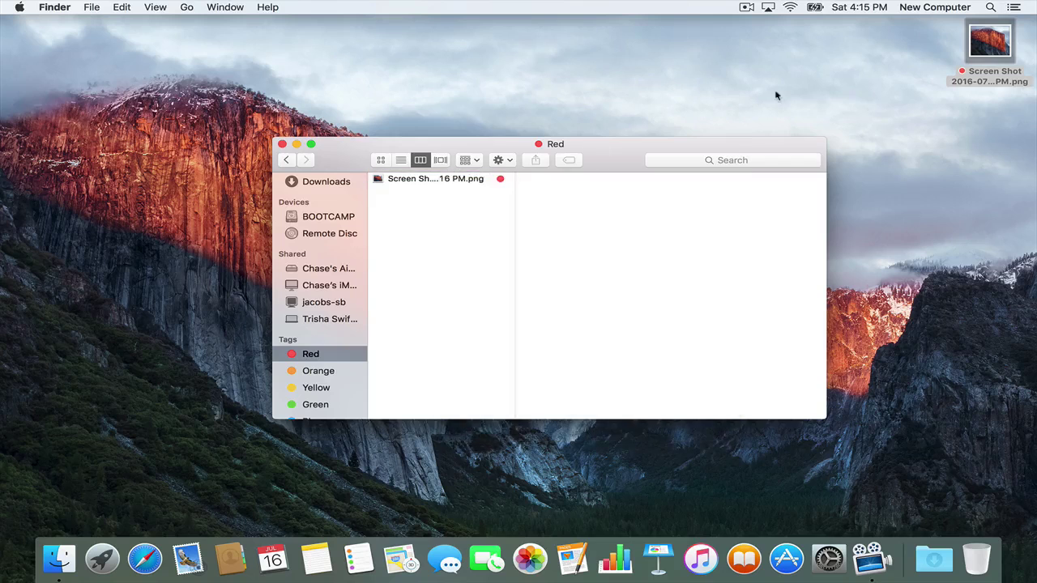
{"action": "left_click_drag", "start_coordinate": [555, 213], "coordinate": [969, 32]}
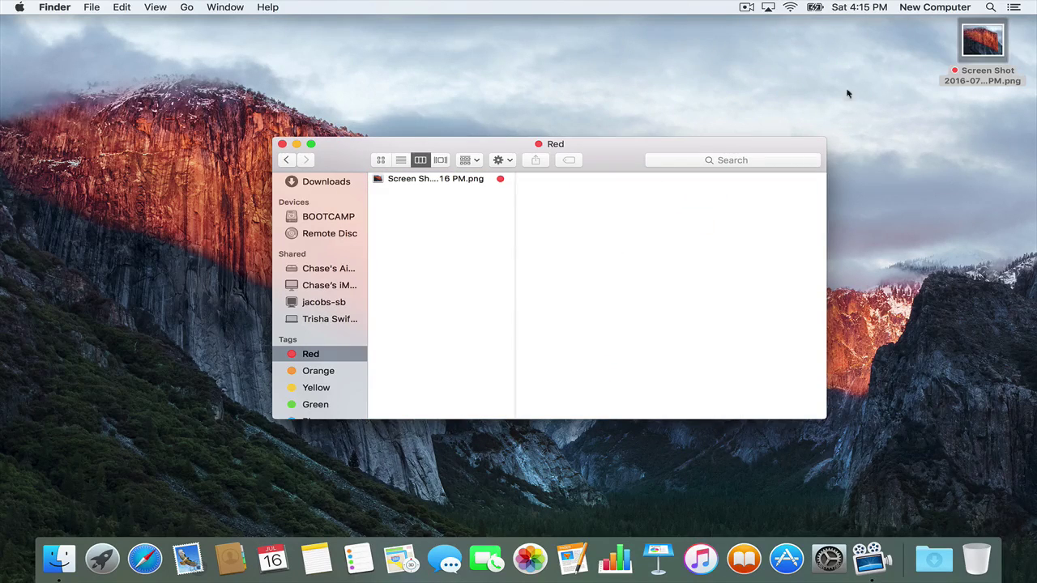
{"action": "left_click", "coordinate": [982, 43]}
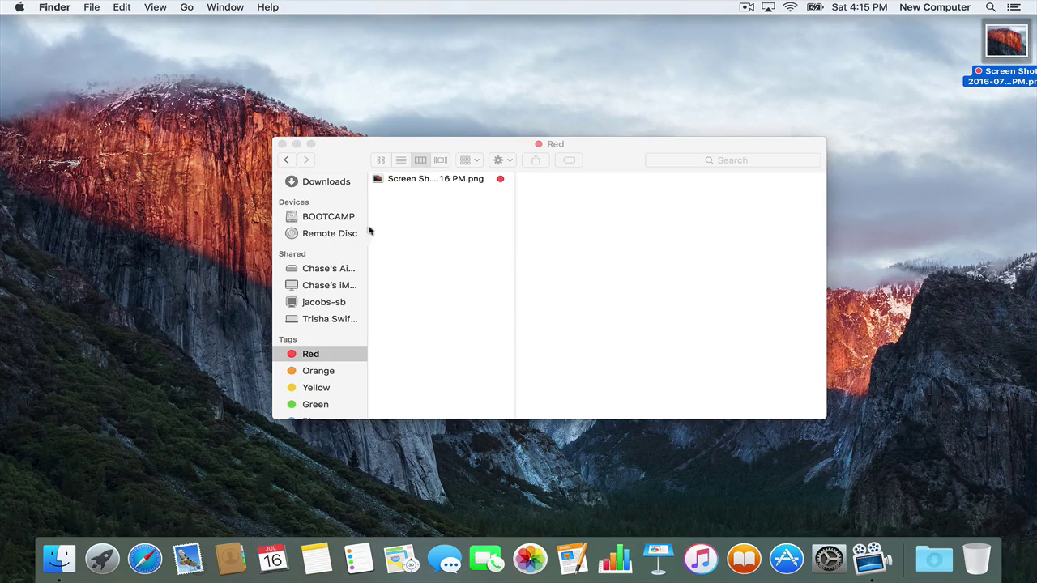
Move the screenshot into Documents, check Desktop, and return to the Red tag view.
{"action": "scroll", "coordinate": [327, 235], "scroll_direction": "up", "scroll_amount": 5}
{"action": "left_click_drag", "start_coordinate": [411, 184], "coordinate": [327, 280]}
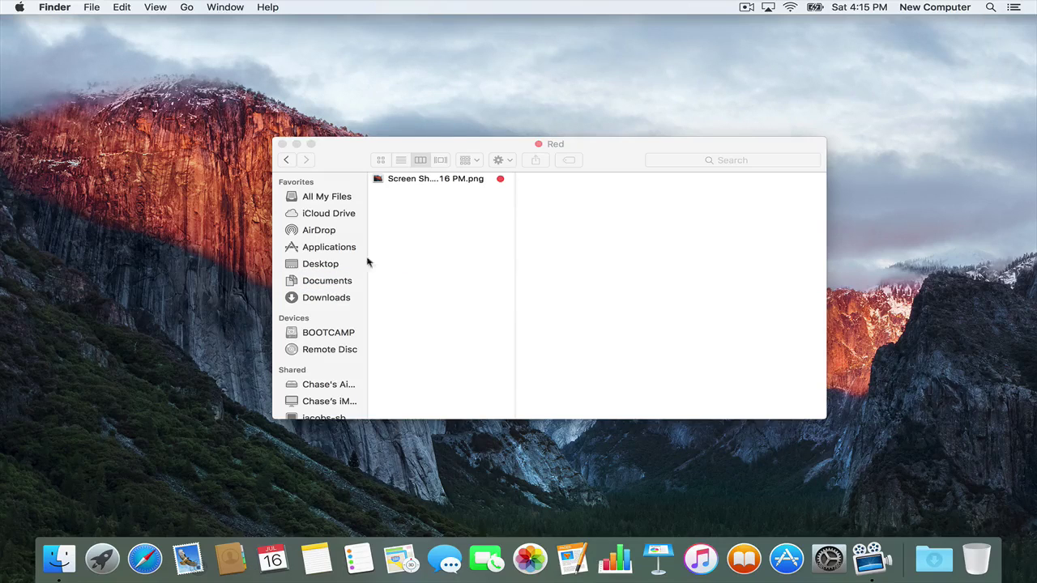
{"action": "left_click", "coordinate": [329, 268]}
{"action": "left_click", "coordinate": [329, 267]}
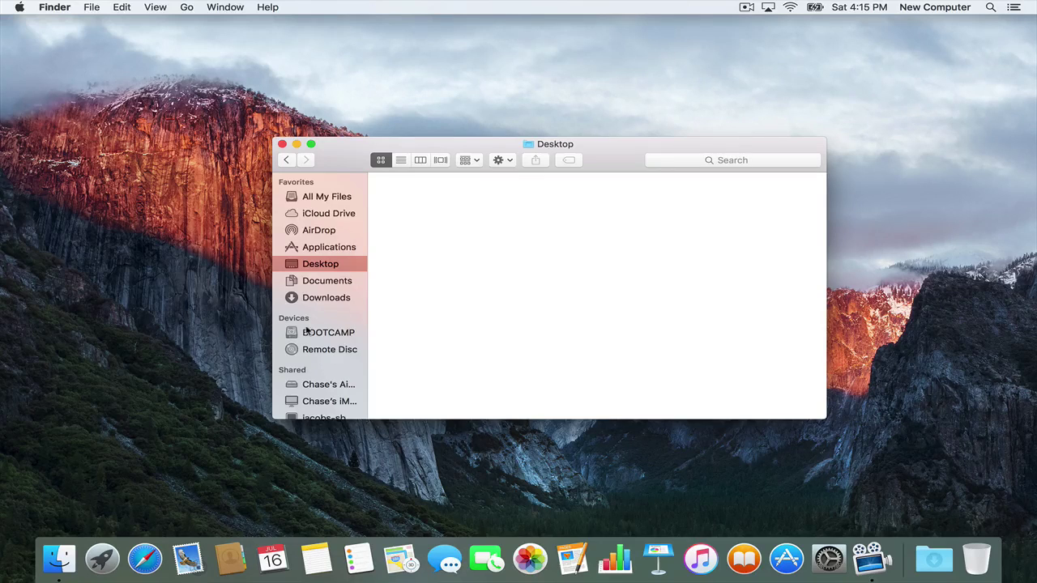
{"action": "scroll", "coordinate": [308, 328], "scroll_direction": "down", "scroll_amount": 5}
{"action": "left_click", "coordinate": [314, 294]}
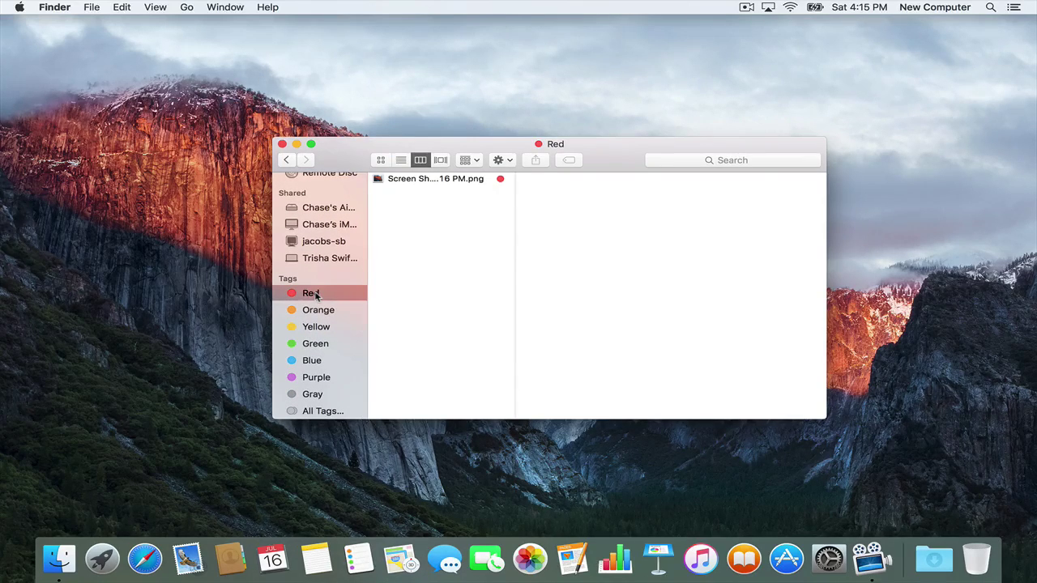
Launch Pages and create a new document from the Term Paper template.
{"action": "left_click", "coordinate": [568, 558]}
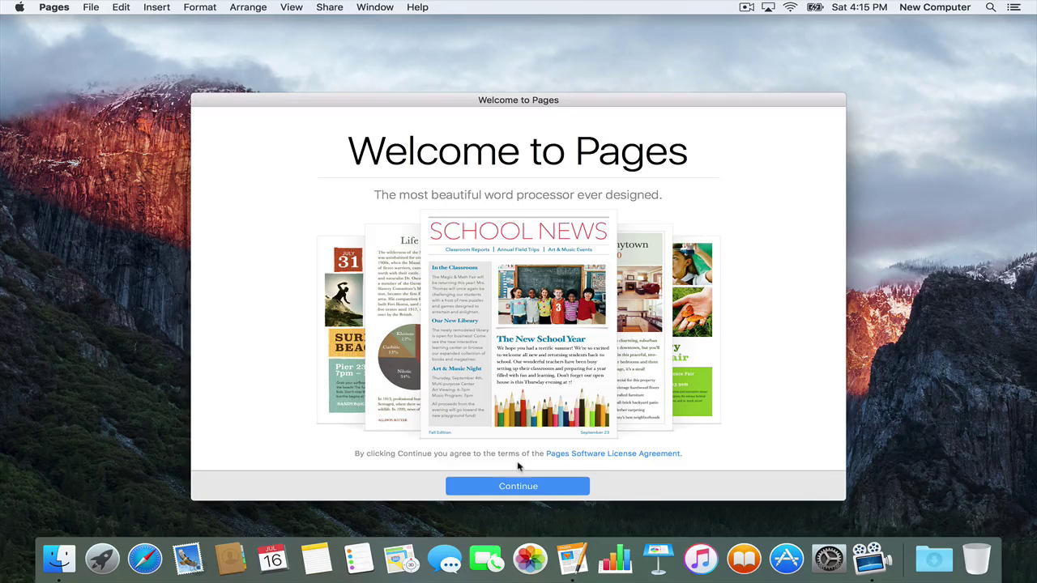
{"action": "left_click", "coordinate": [521, 486]}
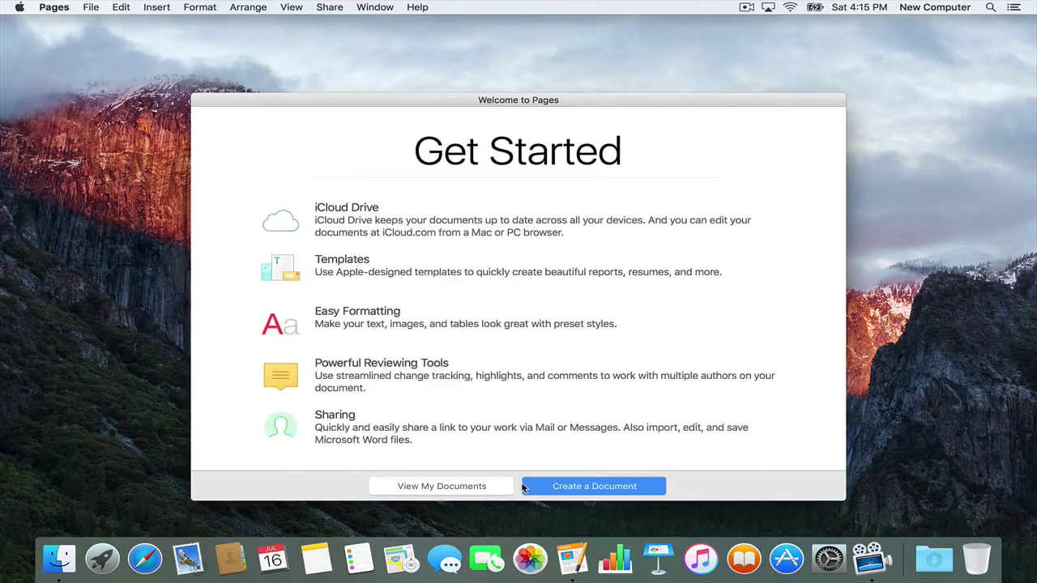
{"action": "left_click", "coordinate": [567, 487]}
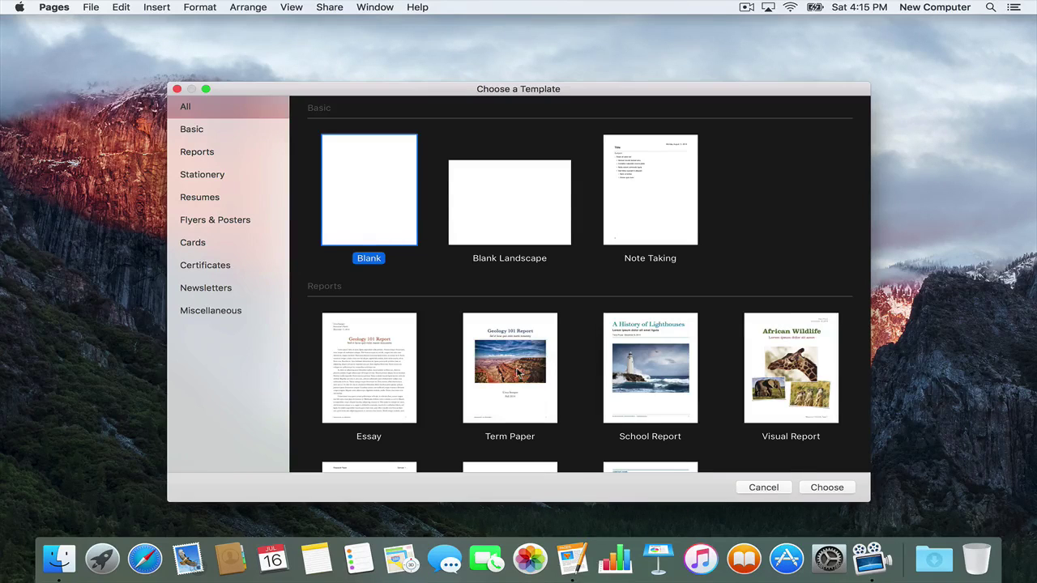
{"action": "scroll", "coordinate": [517, 373], "scroll_direction": "down", "scroll_amount": 1}
{"action": "scroll", "coordinate": [517, 372], "scroll_direction": "down", "scroll_amount": 1}
{"action": "left_click", "coordinate": [523, 311]}
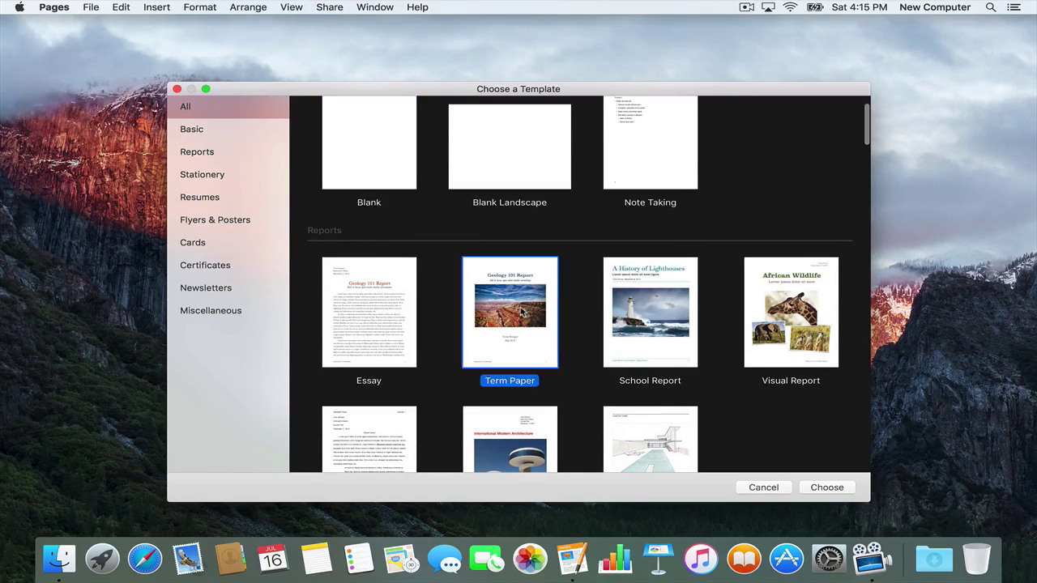
{"action": "left_click", "coordinate": [825, 488]}
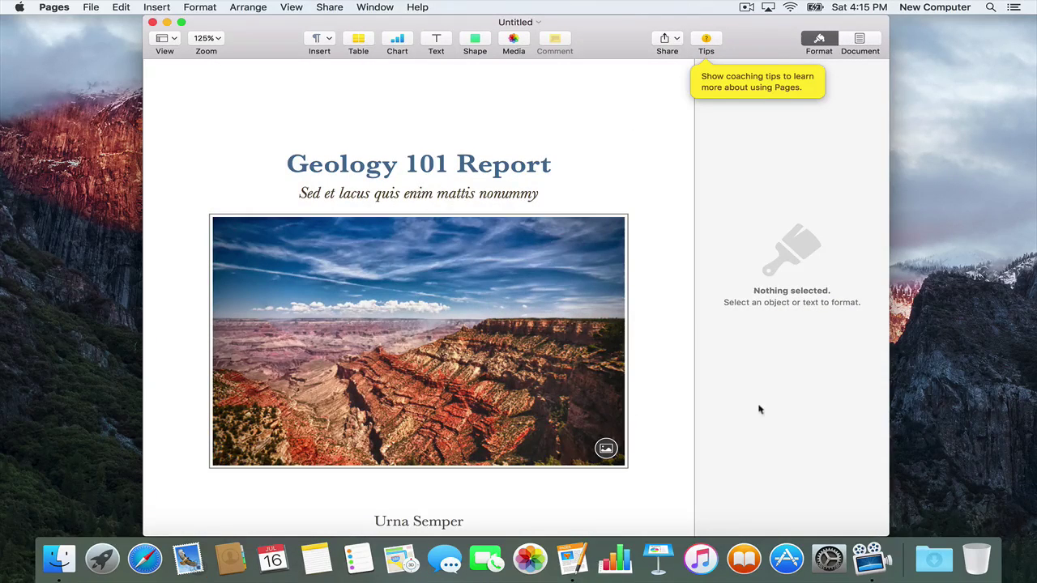
Show all open windows side by side, then return to the new Pages document.
{"action": "scroll", "coordinate": [618, 414], "scroll_direction": "down", "scroll_amount": 5}
{"action": "key", "text": "ctrl+Up"}
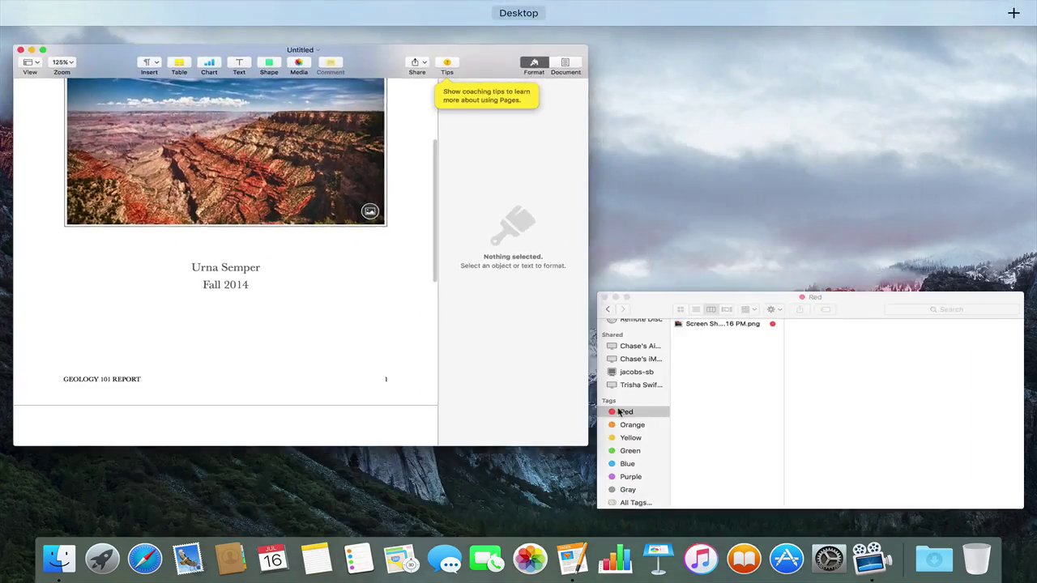
{"action": "left_click", "coordinate": [479, 391]}
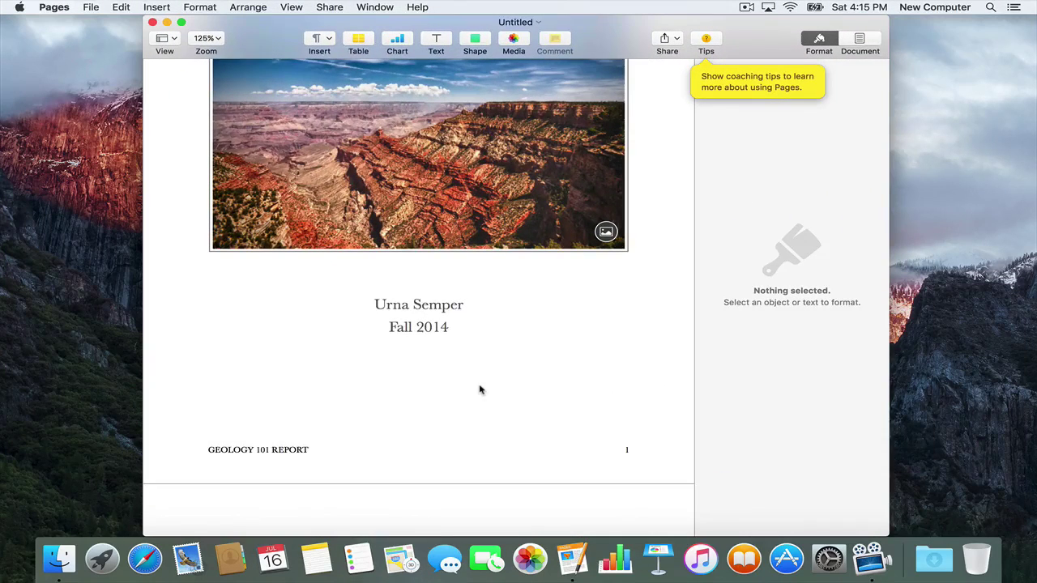
{"action": "scroll", "coordinate": [480, 391], "scroll_direction": "up", "scroll_amount": 5}
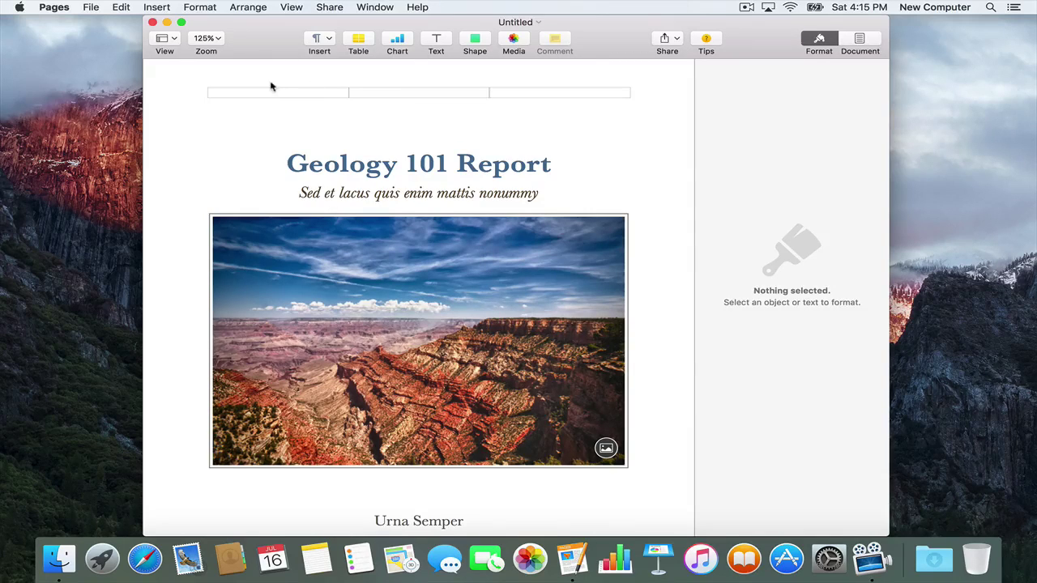
{"action": "left_click", "coordinate": [91, 7]}
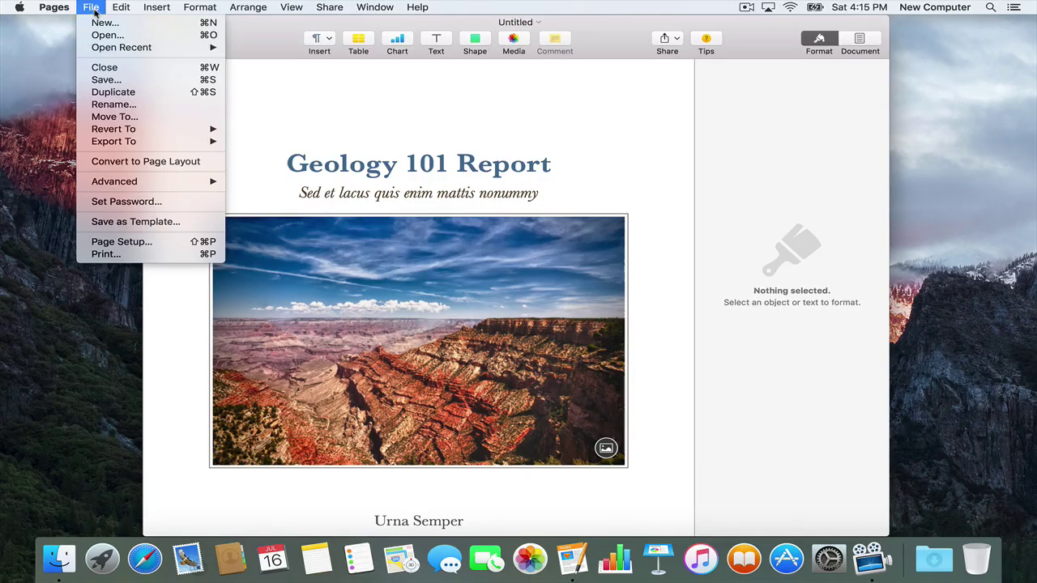
Name the document 'School Term Paper' in Documents and give it the Red tag.
{"action": "left_click", "coordinate": [103, 79]}
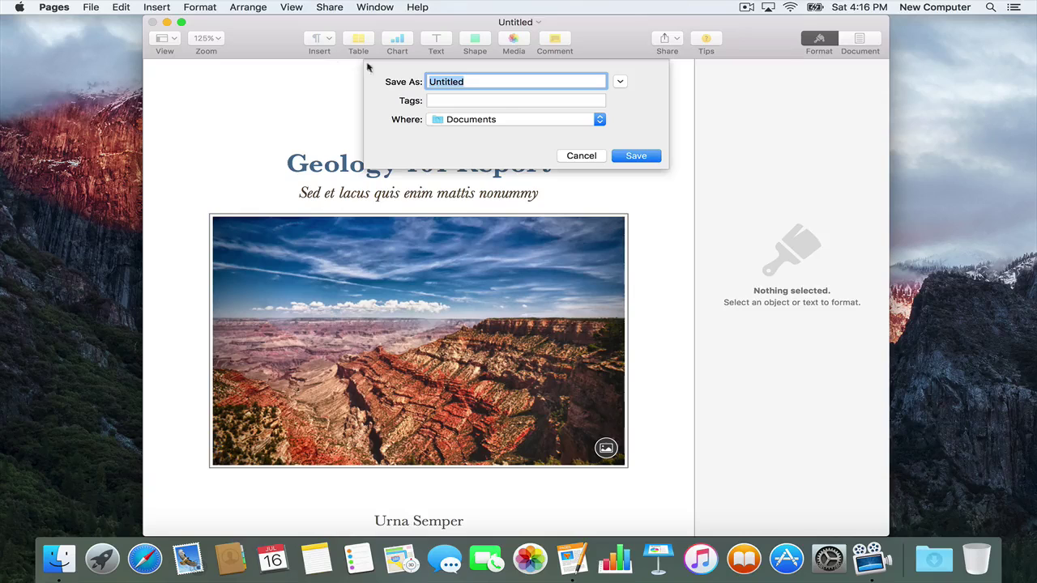
{"action": "type", "text": "School Term P"}
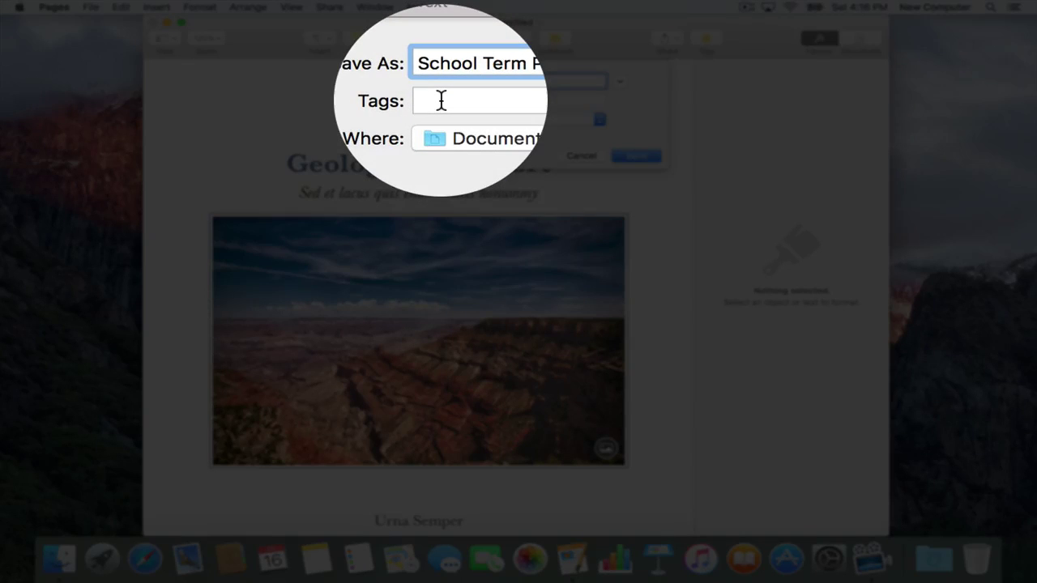
{"action": "left_click", "coordinate": [442, 100]}
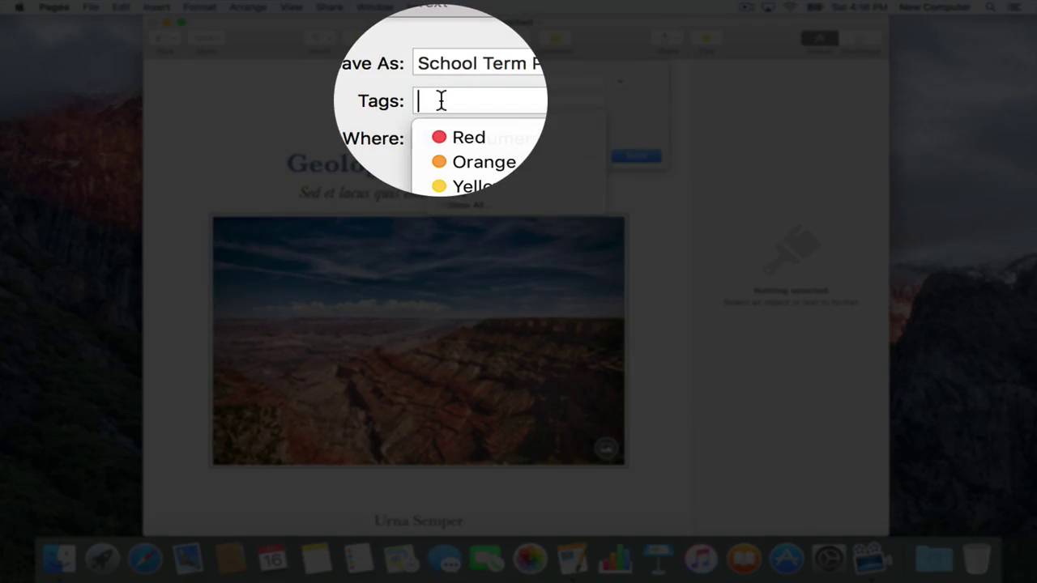
{"action": "left_click", "coordinate": [450, 122]}
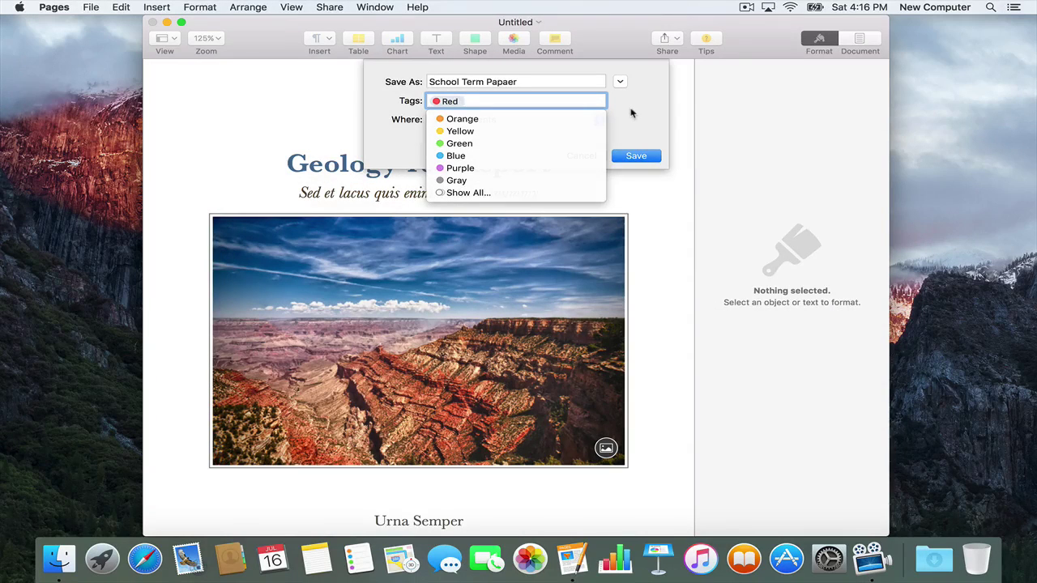
{"action": "left_click", "coordinate": [573, 80]}
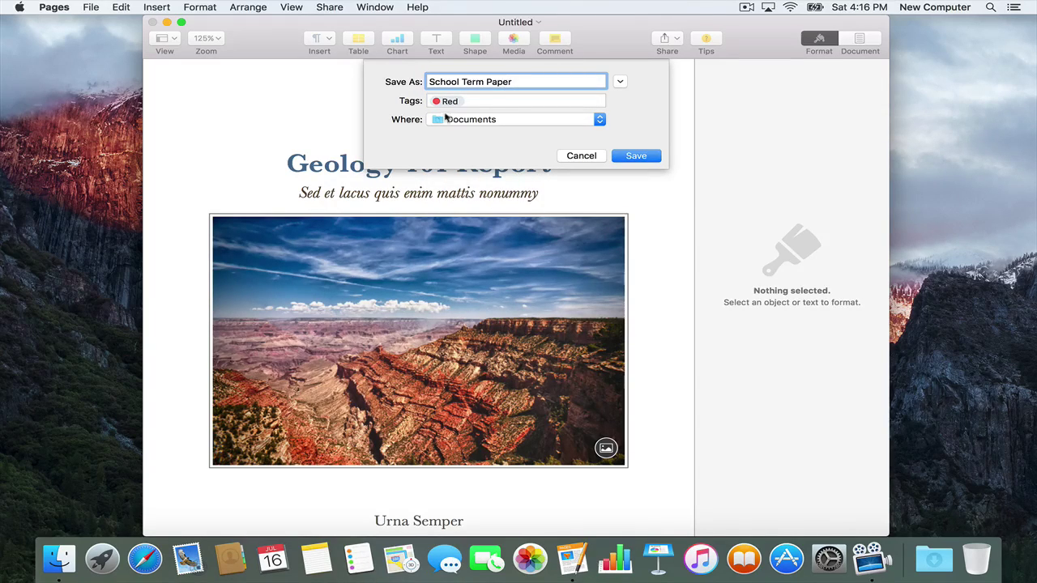
{"action": "left_click", "coordinate": [485, 100]}
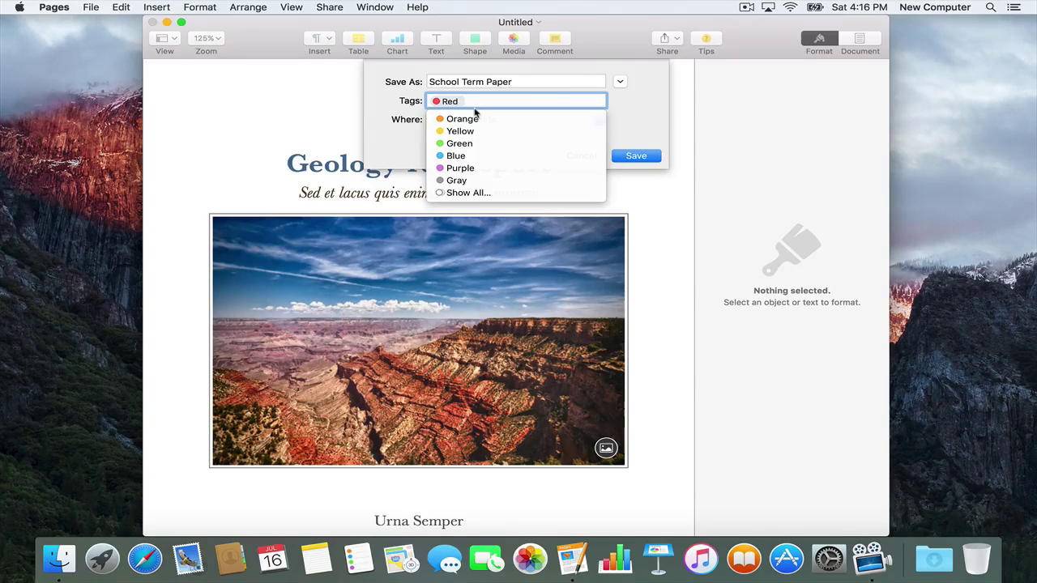
Create a new 'Term Paper' tag for the document and save it.
{"action": "type", "text": "Term"}
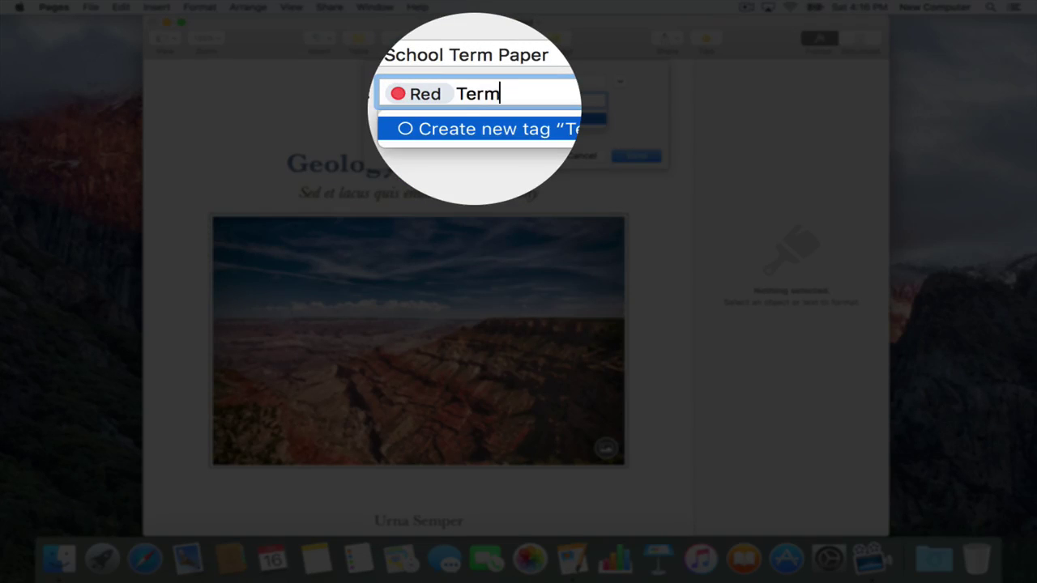
{"action": "type", "text": " Paper"}
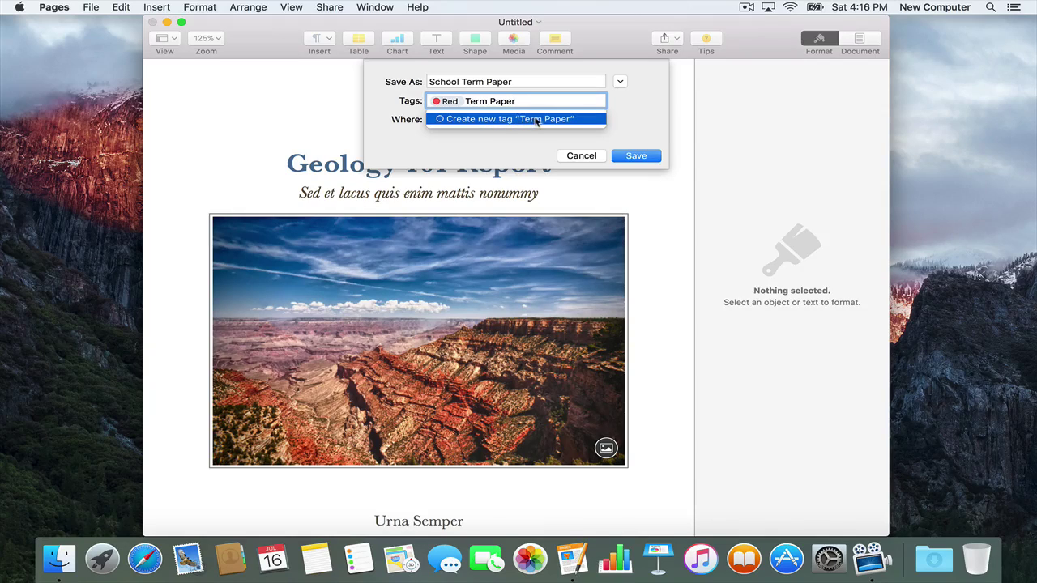
{"action": "left_click", "coordinate": [562, 81]}
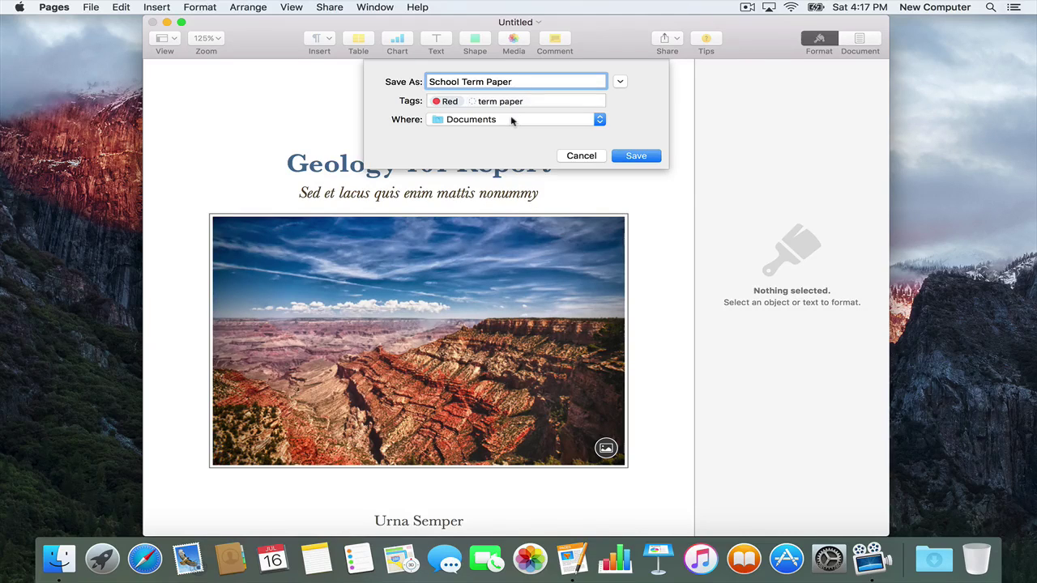
{"action": "left_click", "coordinate": [636, 155]}
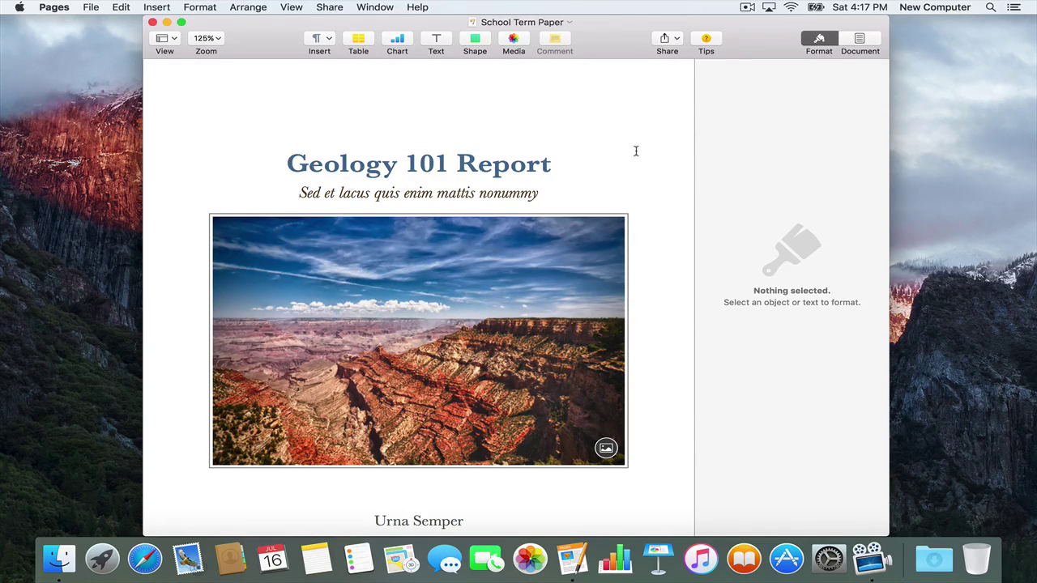
Switch to Finder, check School Term Paper's details and browse the term paper tag's files.
{"action": "left_click", "coordinate": [59, 559]}
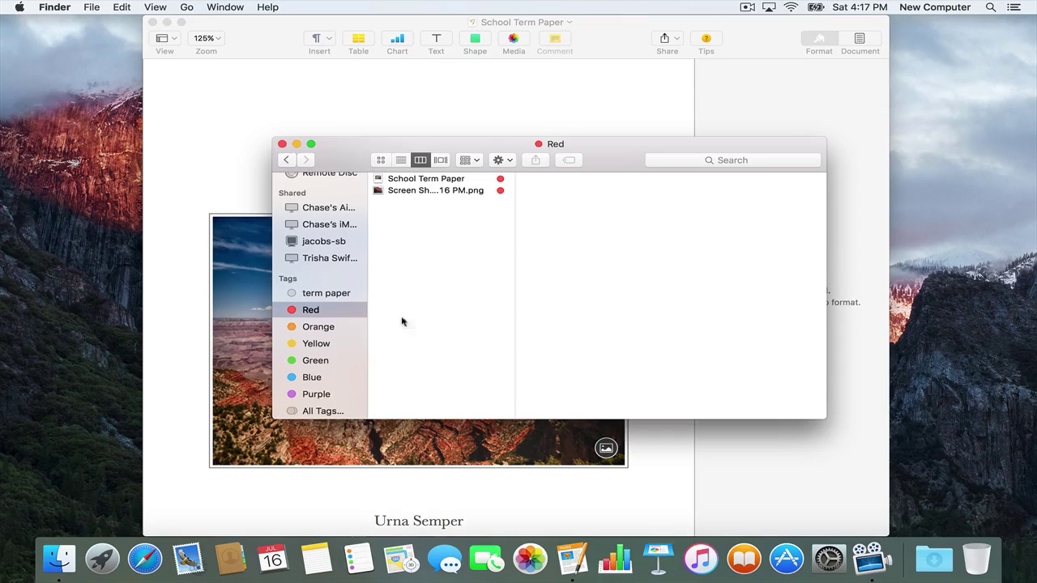
{"action": "left_click", "coordinate": [441, 180]}
{"action": "scroll", "coordinate": [306, 361], "scroll_direction": "down", "scroll_amount": 2}
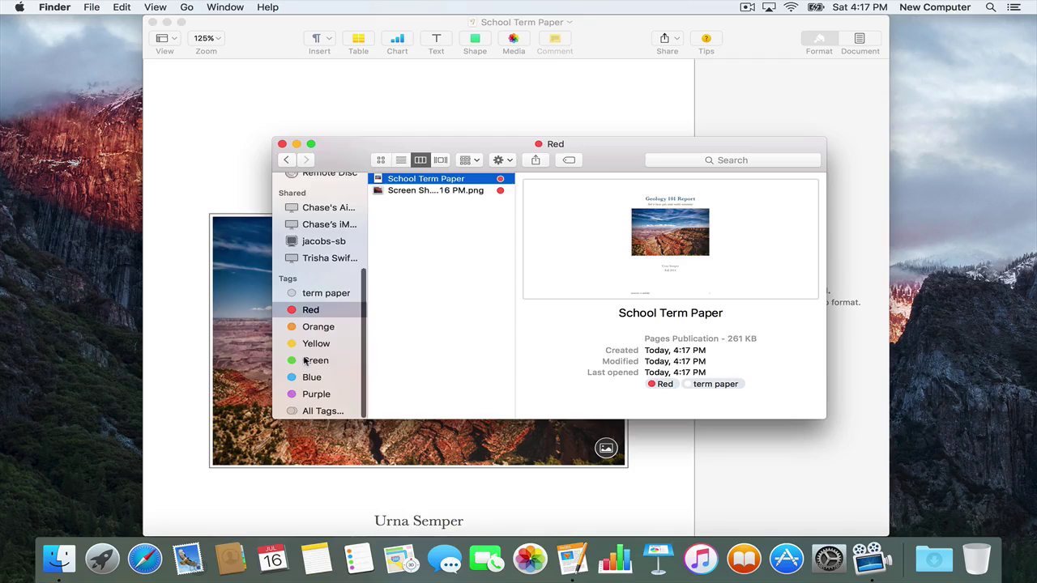
{"action": "left_click", "coordinate": [324, 412]}
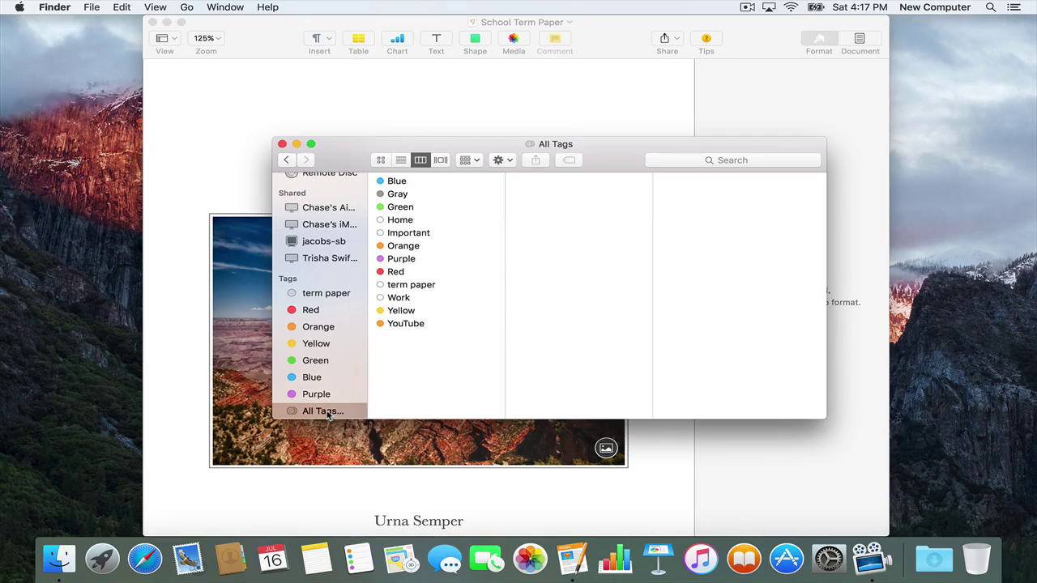
{"action": "left_click", "coordinate": [412, 286]}
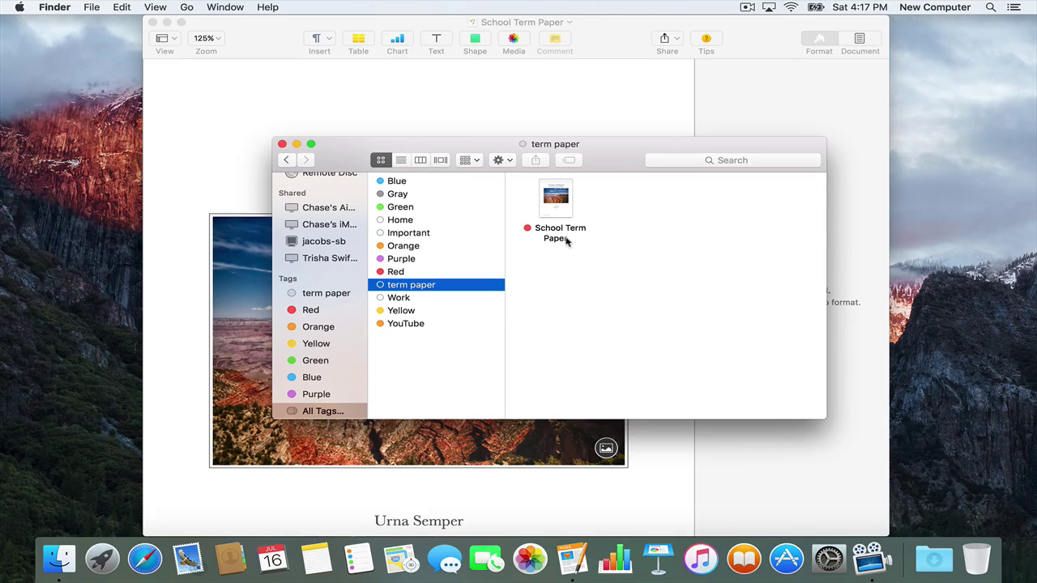
Return to the Red tag view and select School Term Paper to see its preview and tags.
{"action": "left_click", "coordinate": [312, 310]}
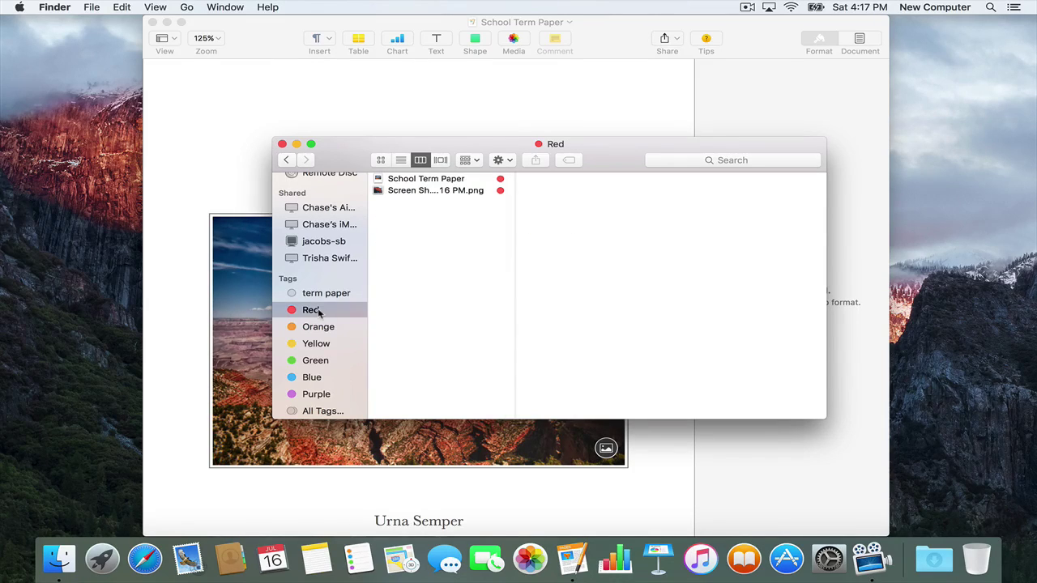
{"action": "left_click", "coordinate": [440, 183]}
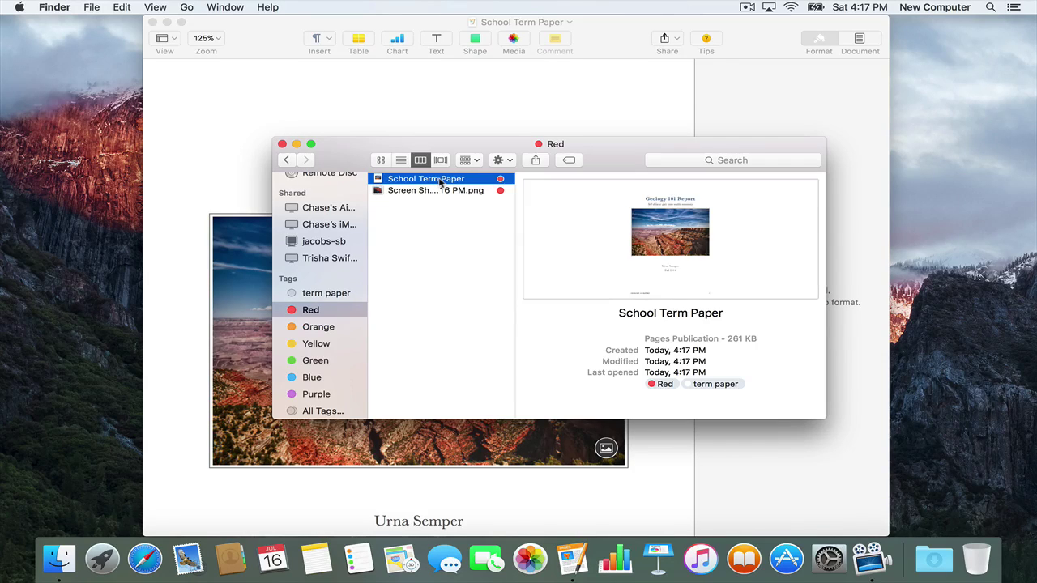
{"action": "right_click", "coordinate": [434, 183]}
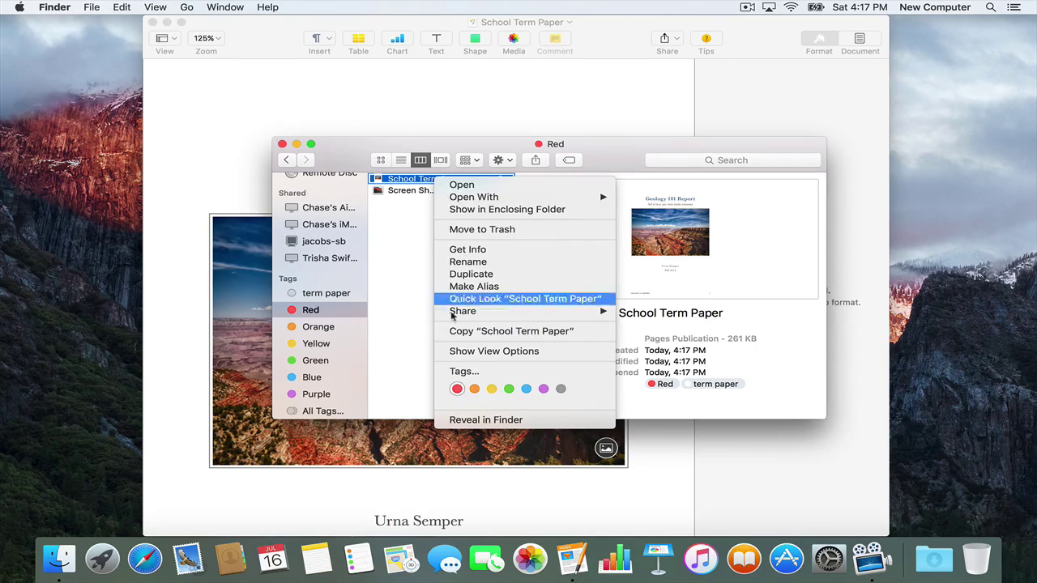
Remove the Red tag from School Term Paper and view it under the term paper tag in columns.
{"action": "left_click", "coordinate": [456, 389]}
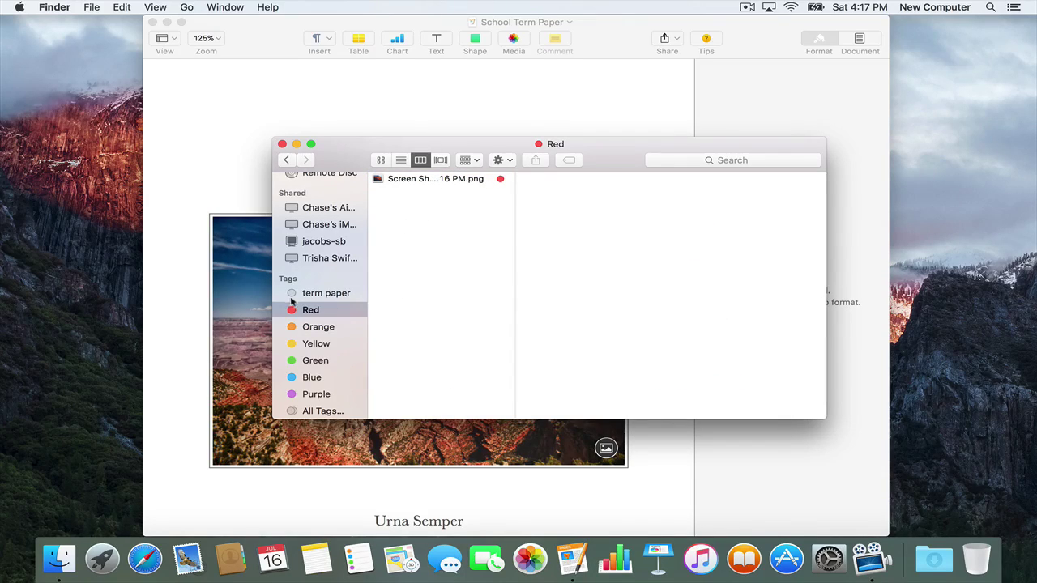
{"action": "left_click", "coordinate": [326, 295]}
{"action": "mouse_move", "coordinate": [413, 209]}
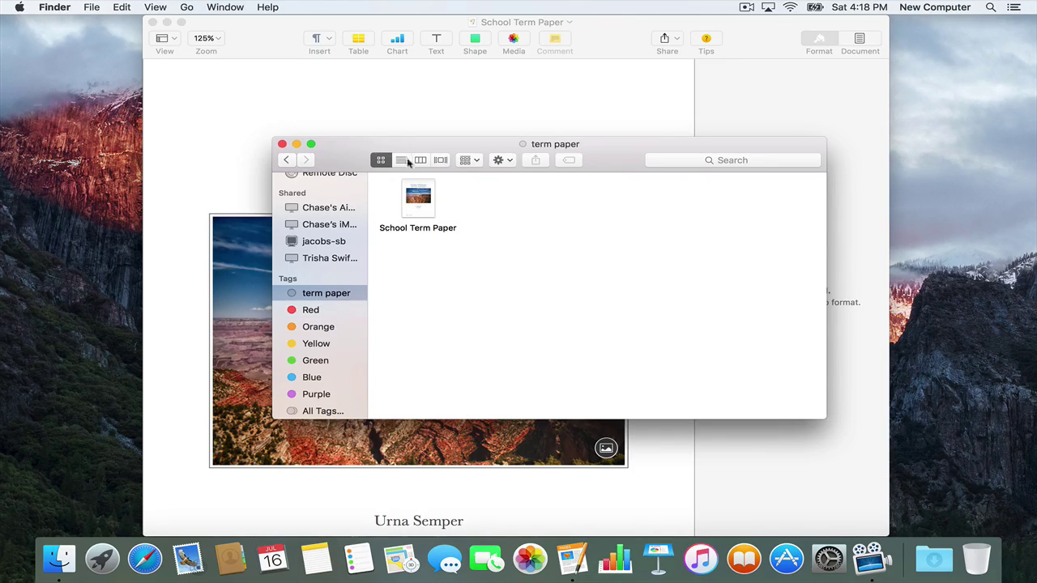
{"action": "left_click", "coordinate": [401, 161]}
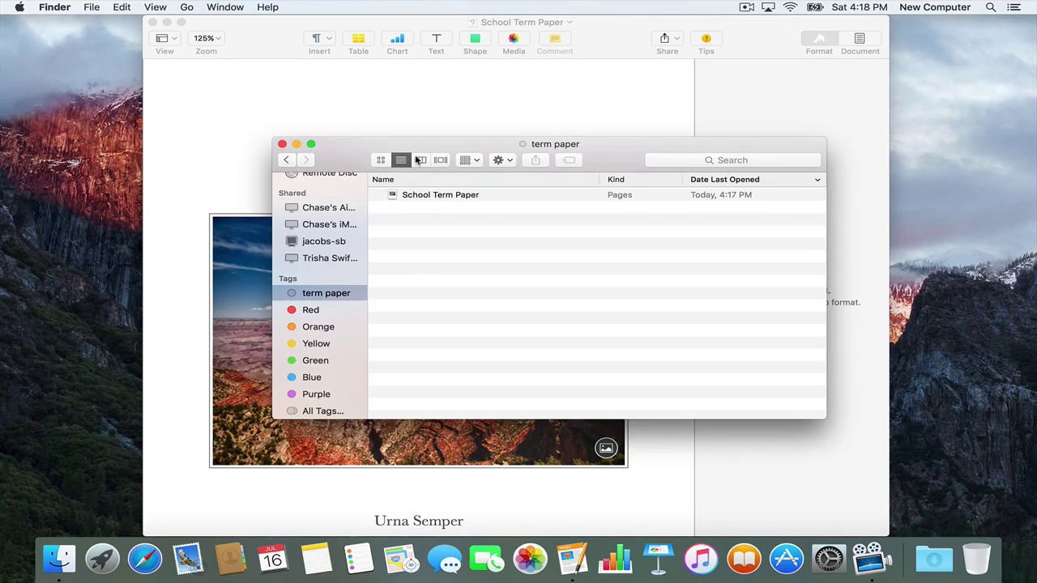
{"action": "left_click", "coordinate": [420, 161]}
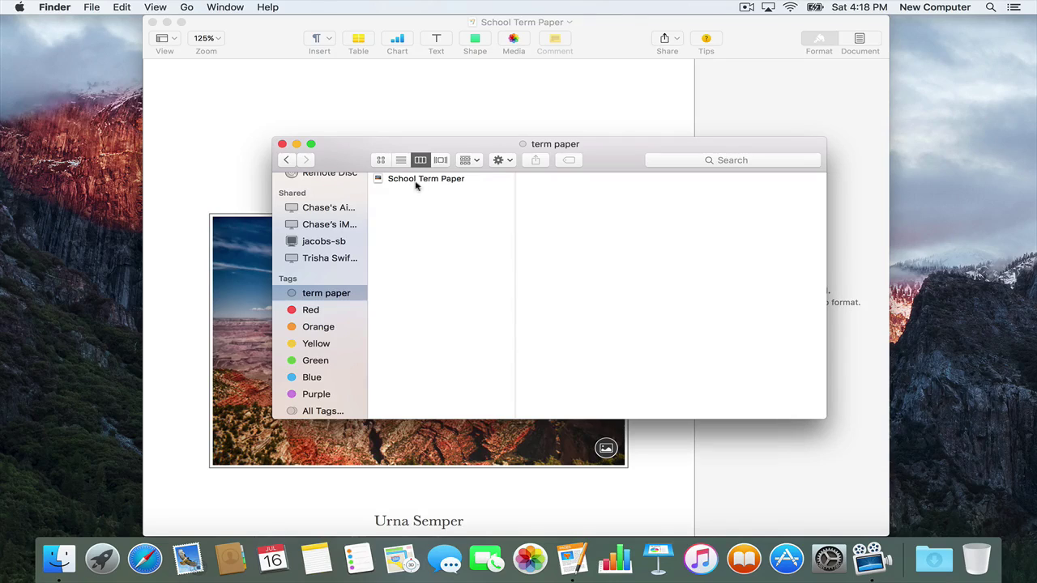
{"action": "left_click", "coordinate": [420, 180]}
{"action": "mouse_move", "coordinate": [602, 254]}
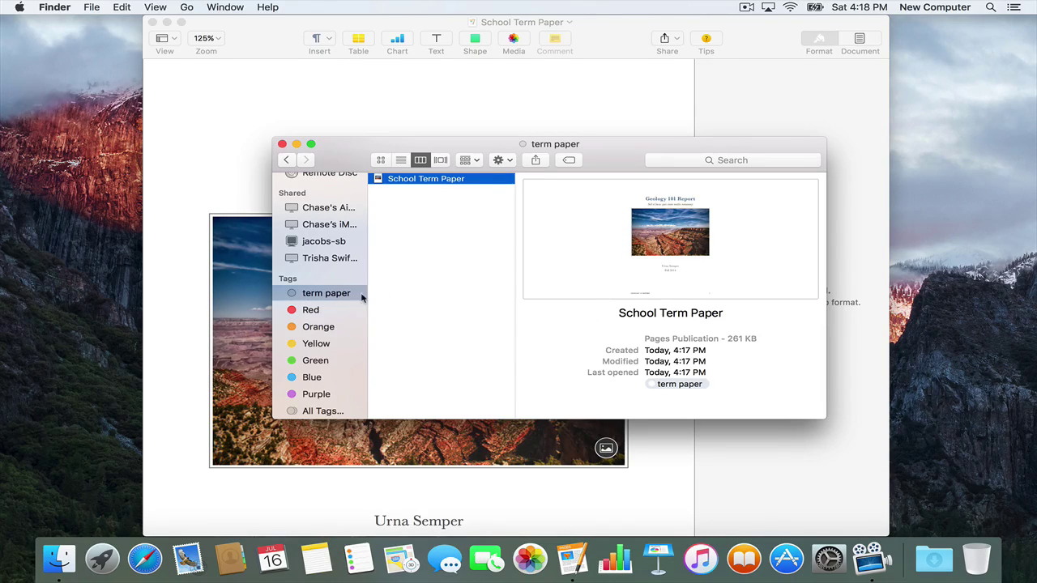
{"action": "right_click", "coordinate": [319, 297]}
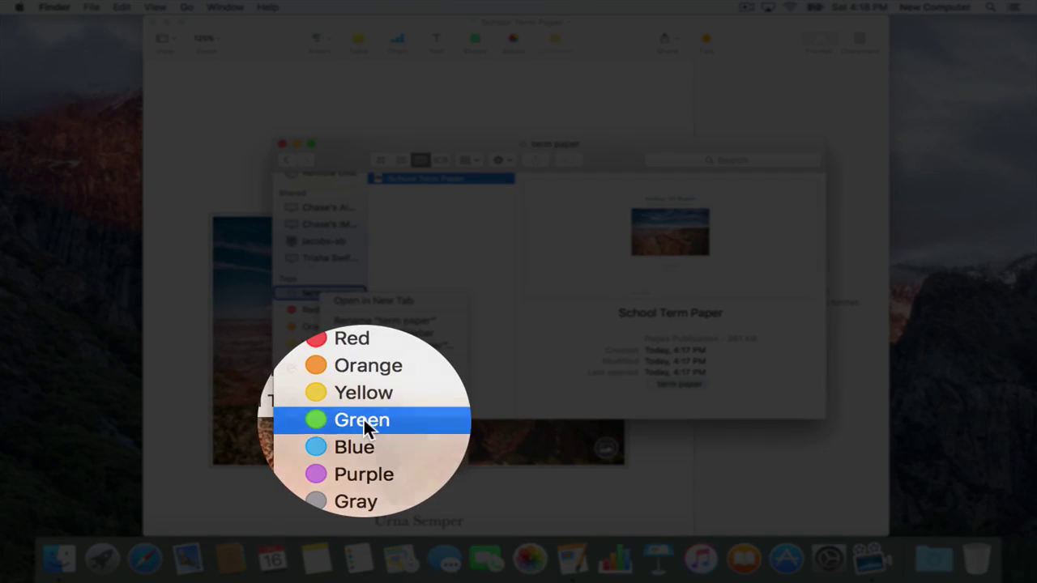
Make the term paper tag green, then show the Red tag view listing only the screenshot.
{"action": "left_click", "coordinate": [363, 417]}
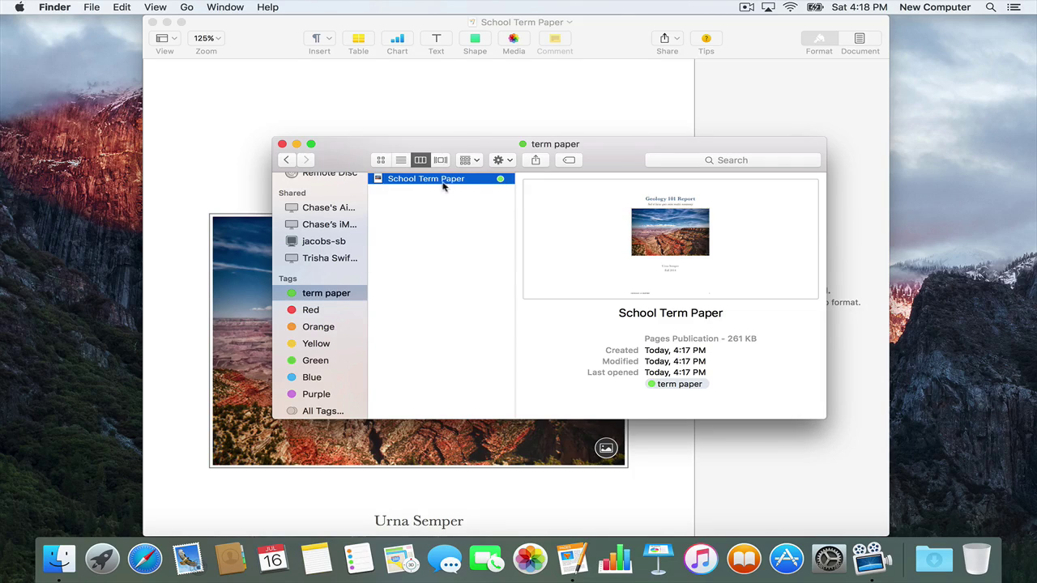
{"action": "left_click", "coordinate": [435, 219]}
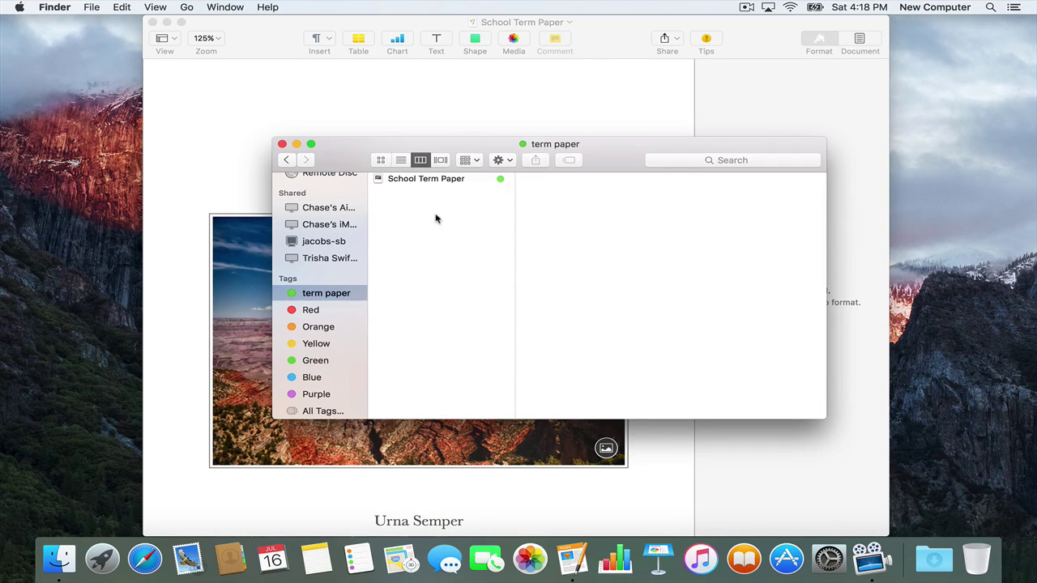
{"action": "left_click", "coordinate": [323, 313]}
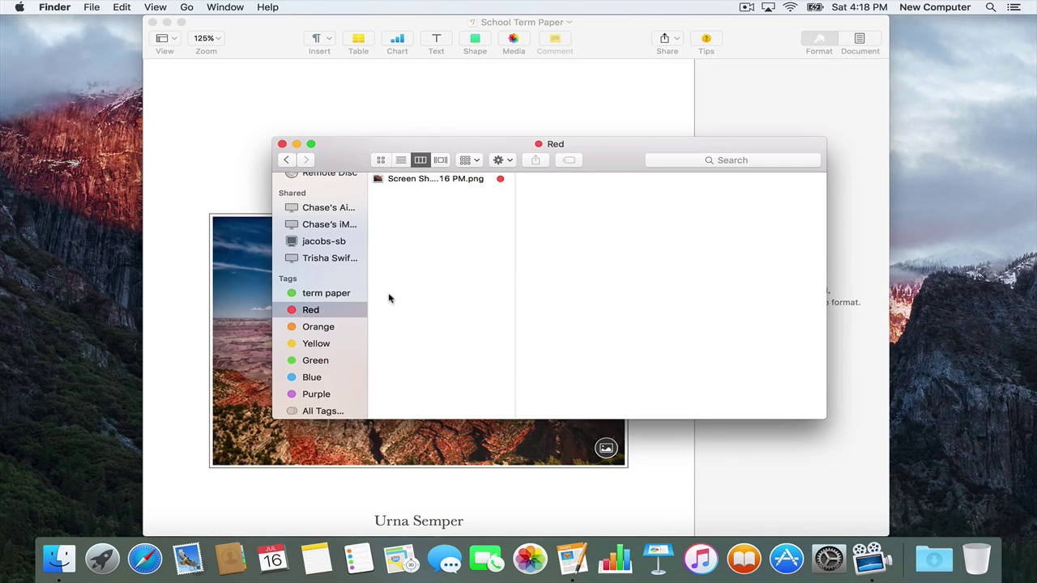
In icon view, add the Green tag to the screenshot alongside its Red tag.
{"action": "left_click", "coordinate": [438, 179]}
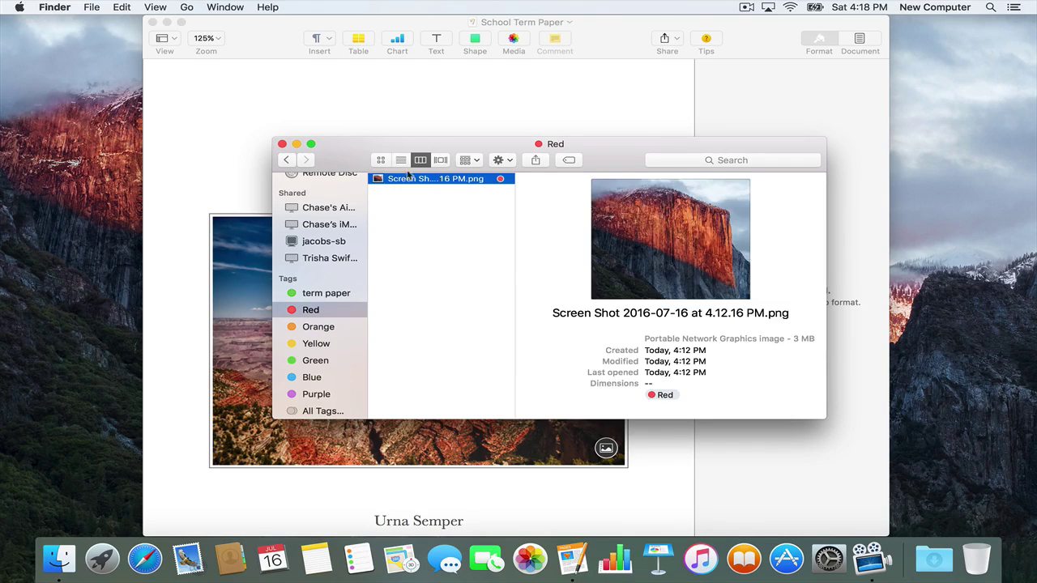
{"action": "left_click", "coordinate": [380, 159]}
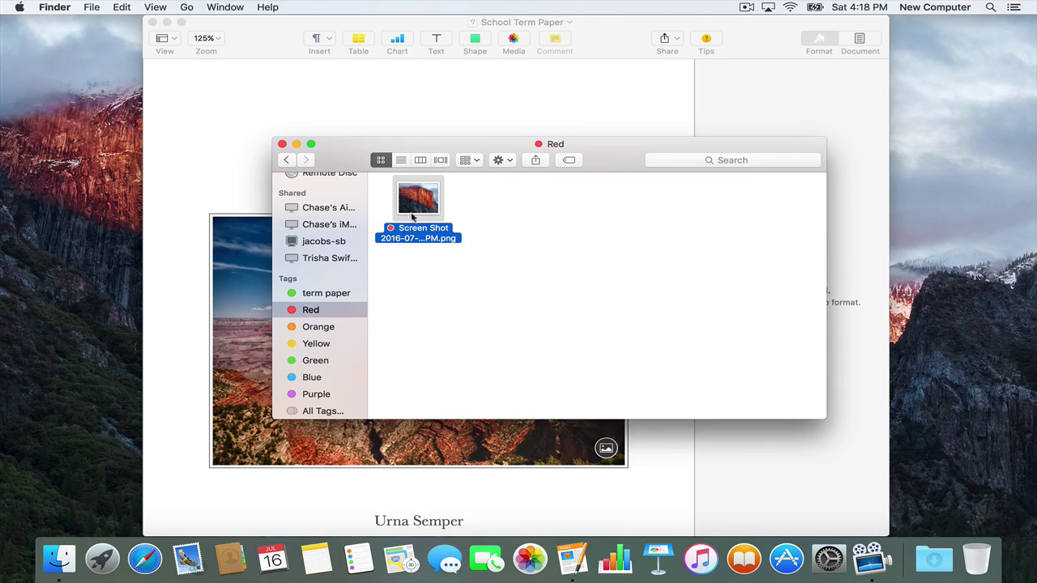
{"action": "left_click_drag", "start_coordinate": [437, 202], "coordinate": [459, 219]}
{"action": "right_click", "coordinate": [408, 199]}
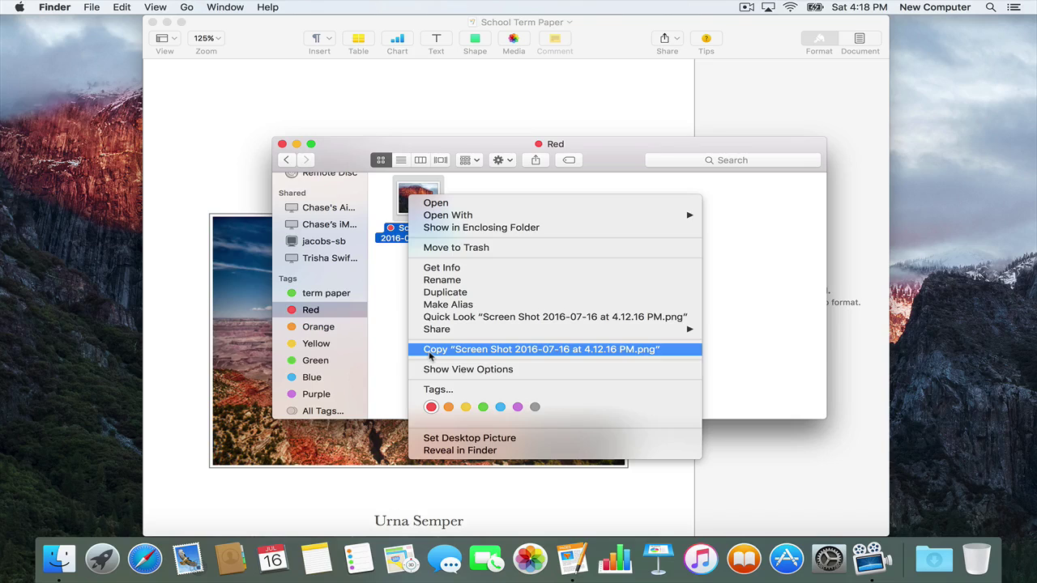
{"action": "left_click", "coordinate": [483, 407]}
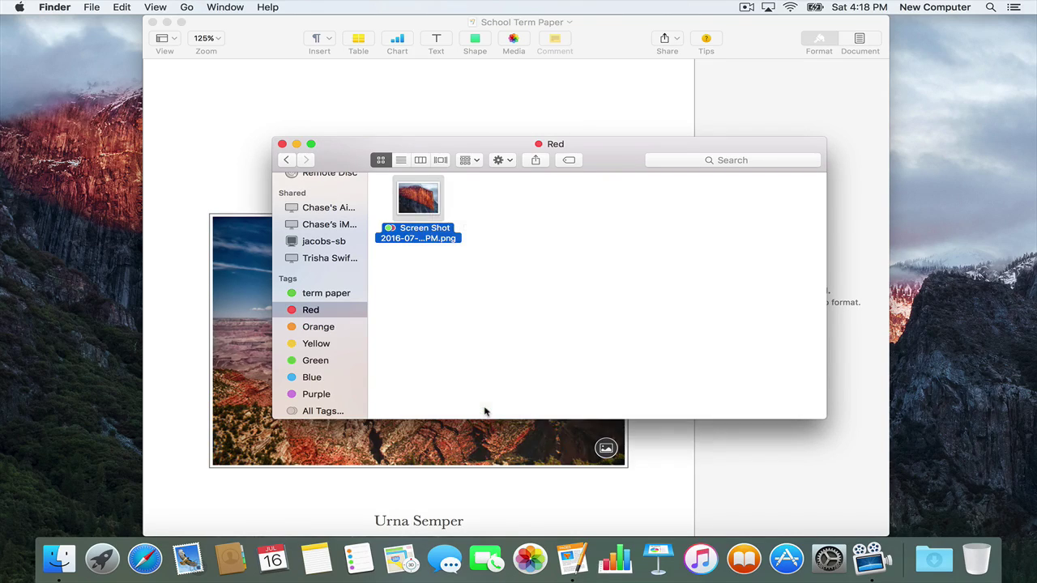
{"action": "left_click", "coordinate": [407, 258]}
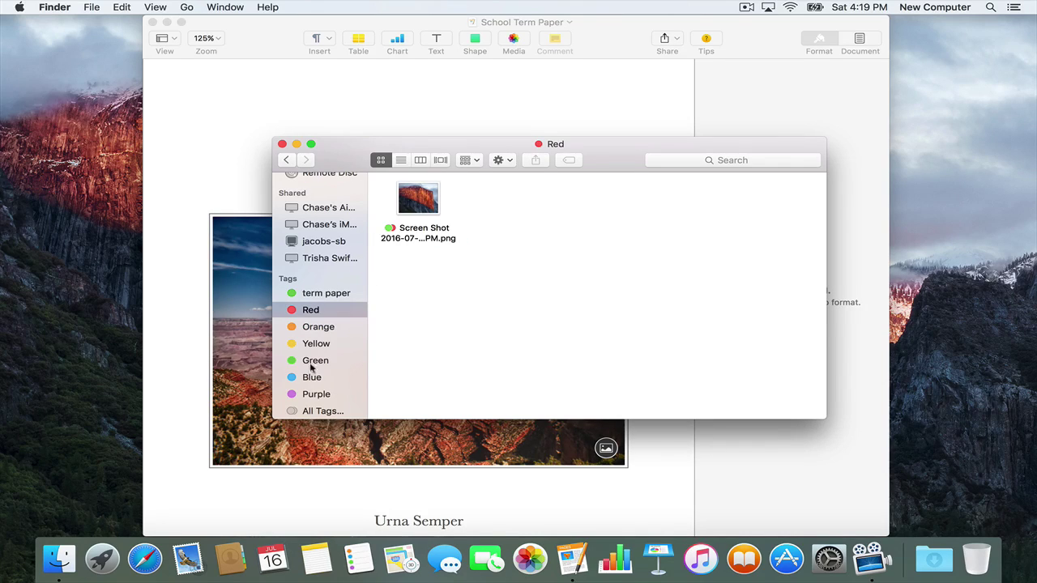
Check the Green, Orange, Red and term paper tag views, then bring the Pages document forward.
{"action": "left_click", "coordinate": [316, 361]}
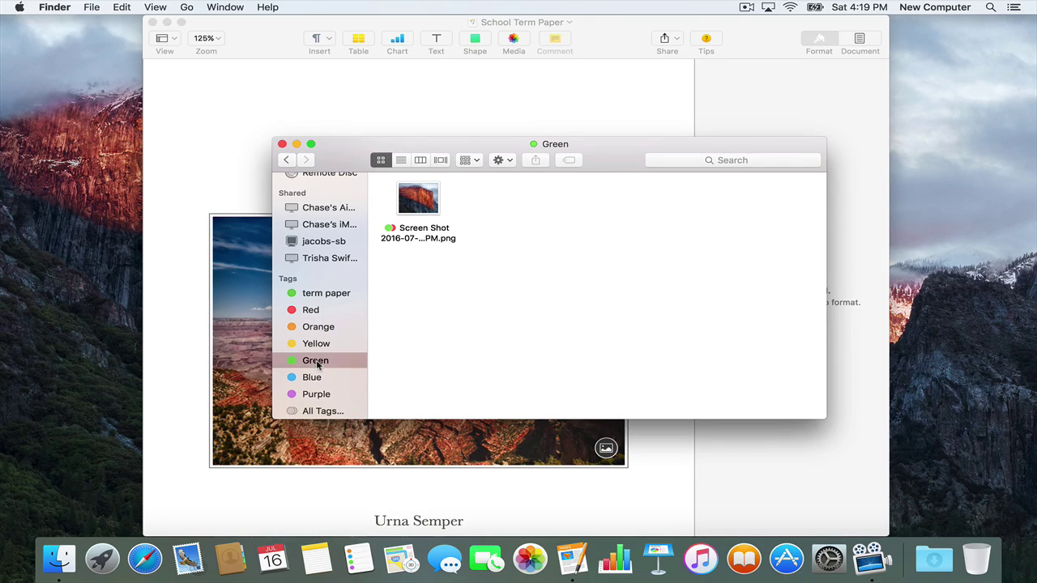
{"action": "left_click", "coordinate": [326, 316]}
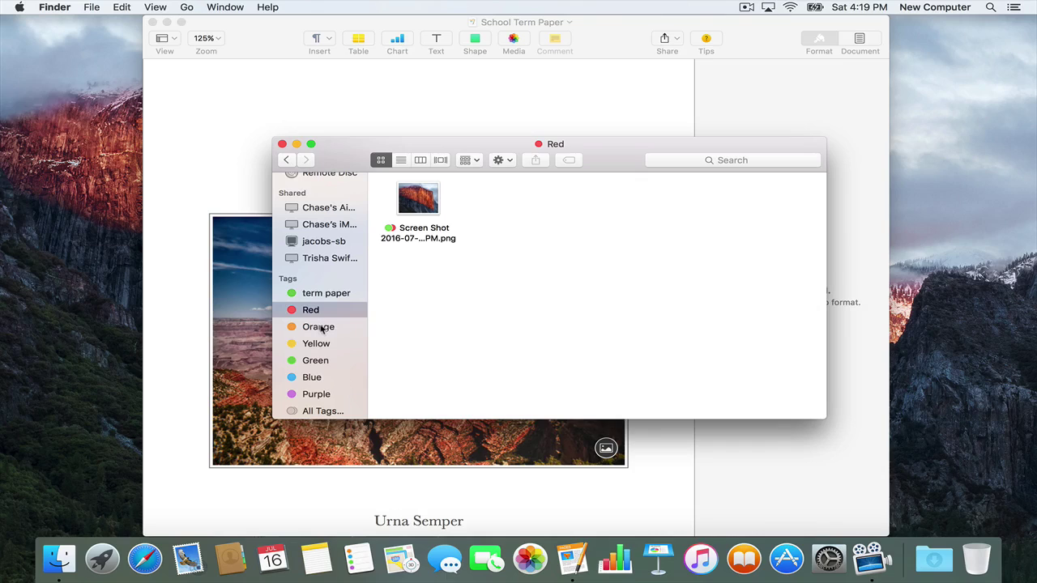
{"action": "left_click", "coordinate": [322, 328]}
{"action": "left_click", "coordinate": [318, 311]}
{"action": "left_click", "coordinate": [325, 295]}
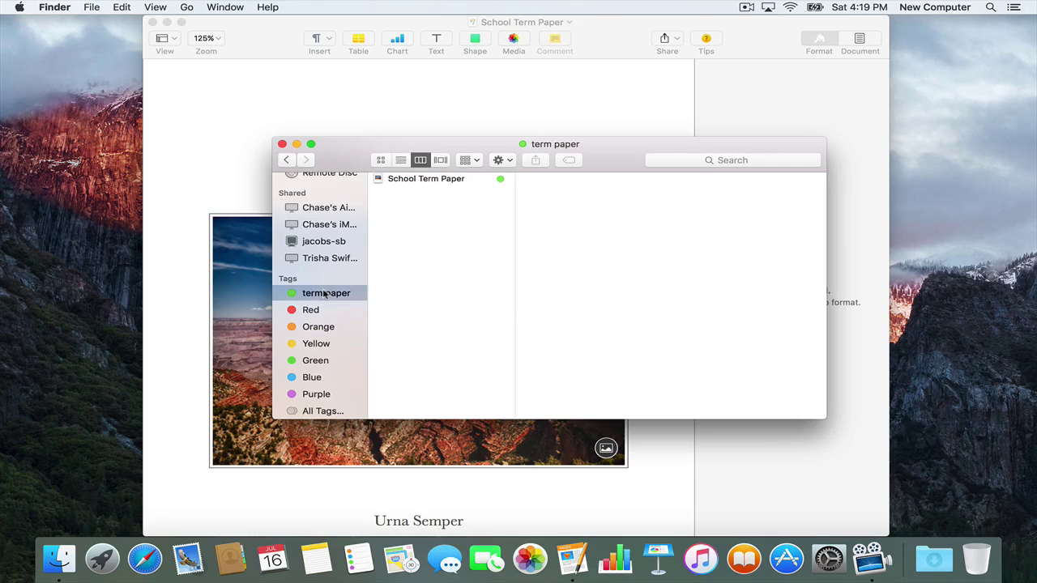
{"action": "left_click", "coordinate": [435, 180]}
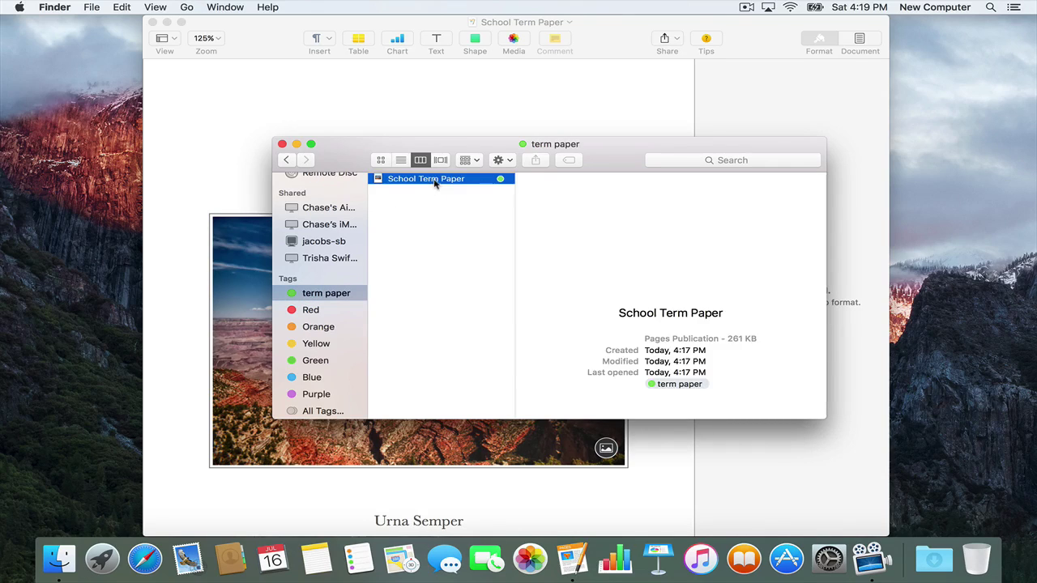
{"action": "left_click", "coordinate": [380, 160]}
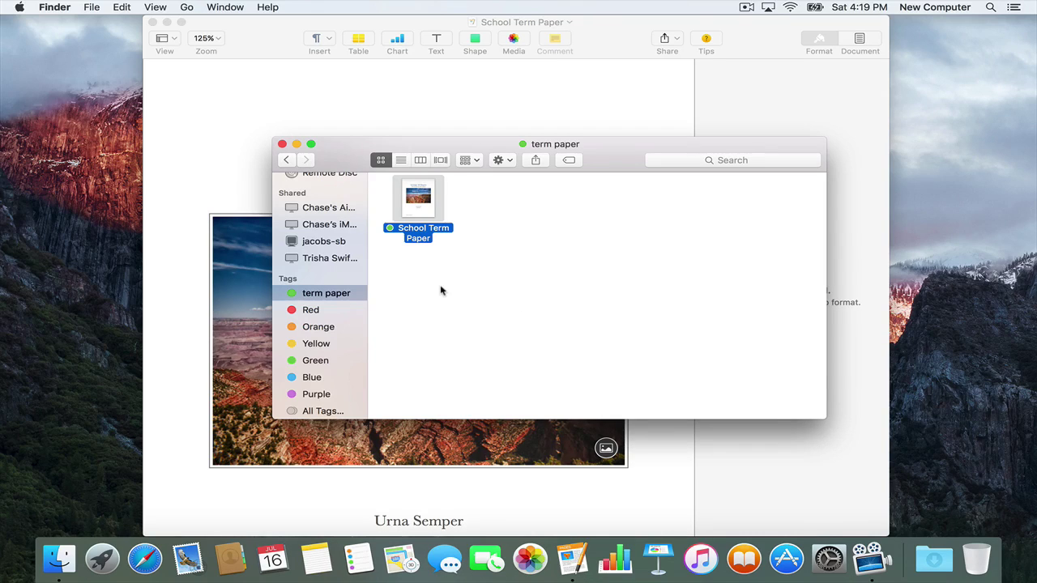
{"action": "left_click", "coordinate": [370, 122]}
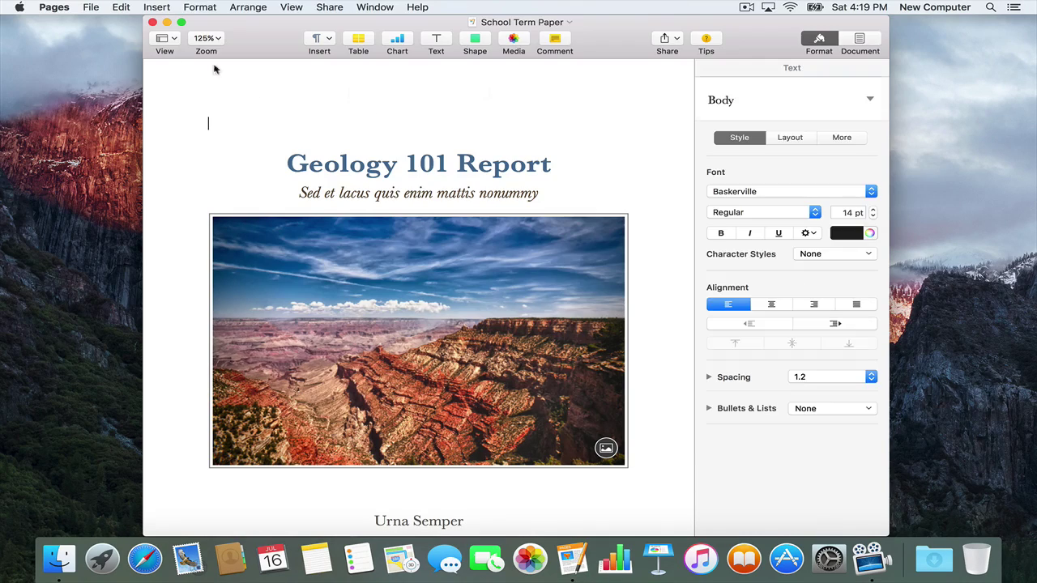
Quit Pages from its application menu.
{"action": "left_click", "coordinate": [65, 10]}
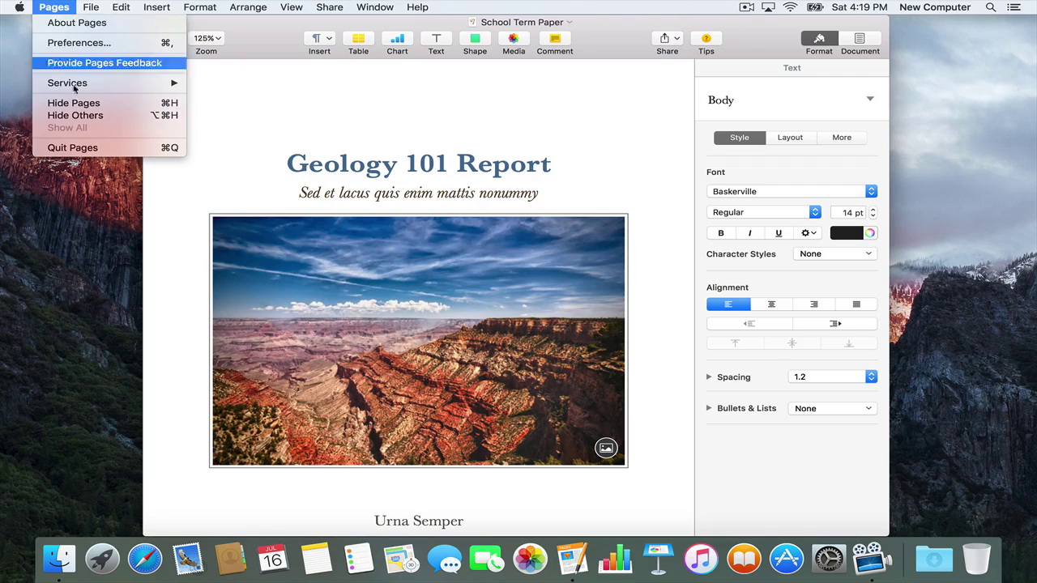
{"action": "left_click", "coordinate": [97, 152]}
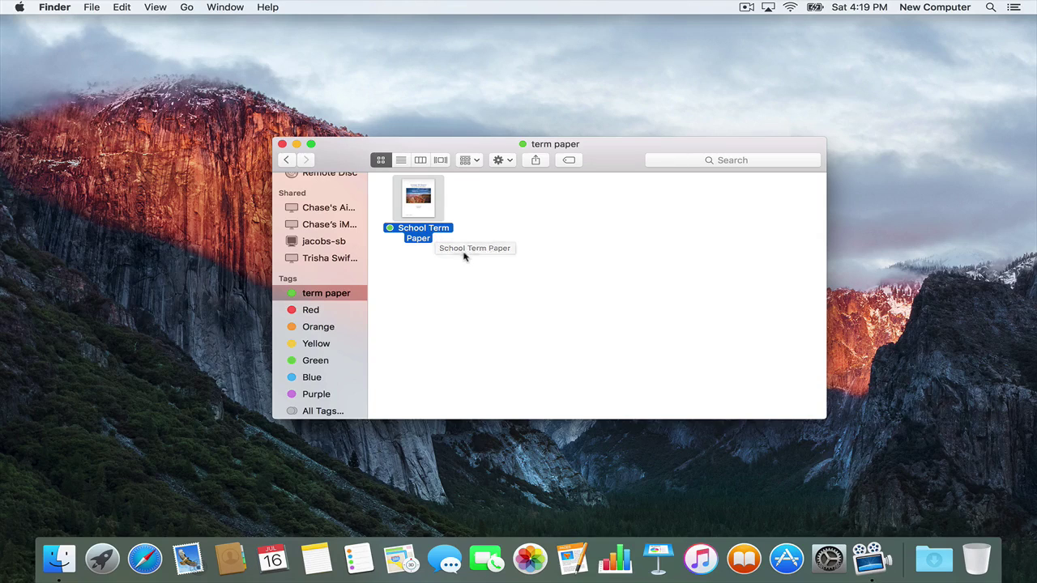
Copy School Term Paper to the Desktop by dragging it onto Desktop in the sidebar.
{"action": "left_click", "coordinate": [442, 273]}
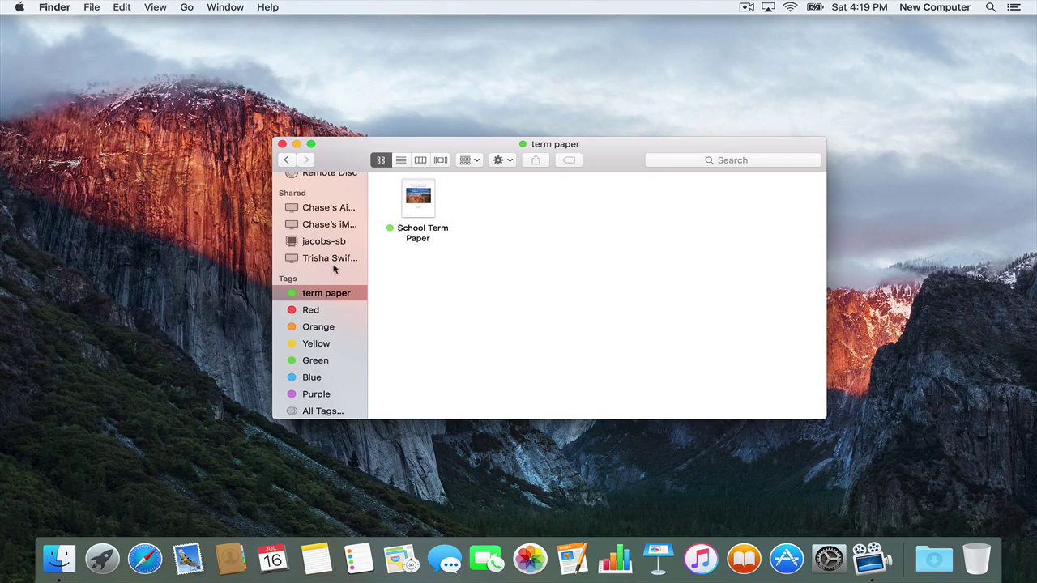
{"action": "scroll", "coordinate": [333, 269], "scroll_direction": "up", "scroll_amount": 8}
{"action": "mouse_move", "coordinate": [423, 202]}
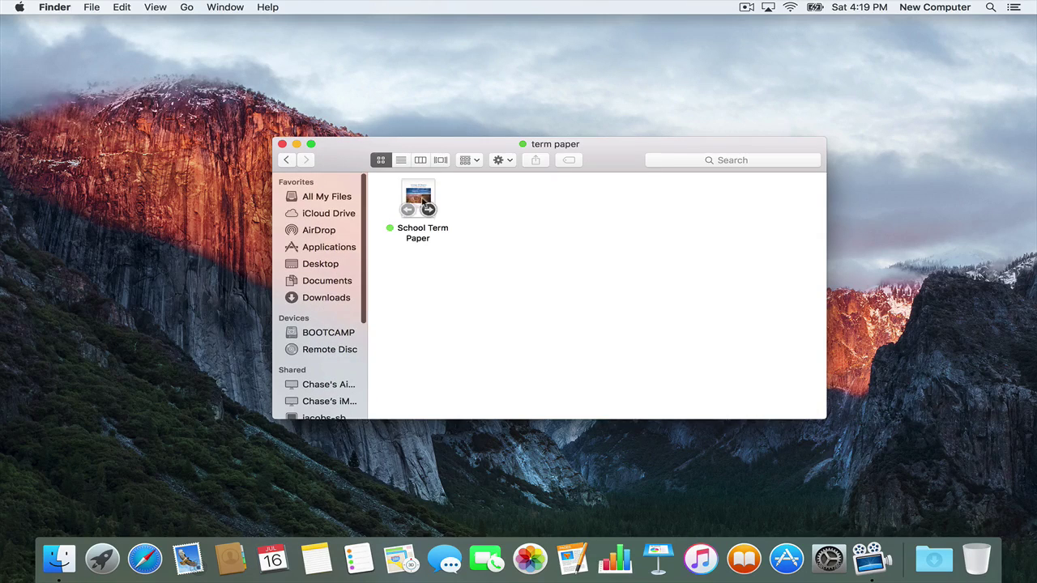
{"action": "left_click_drag", "start_coordinate": [422, 201], "coordinate": [347, 264]}
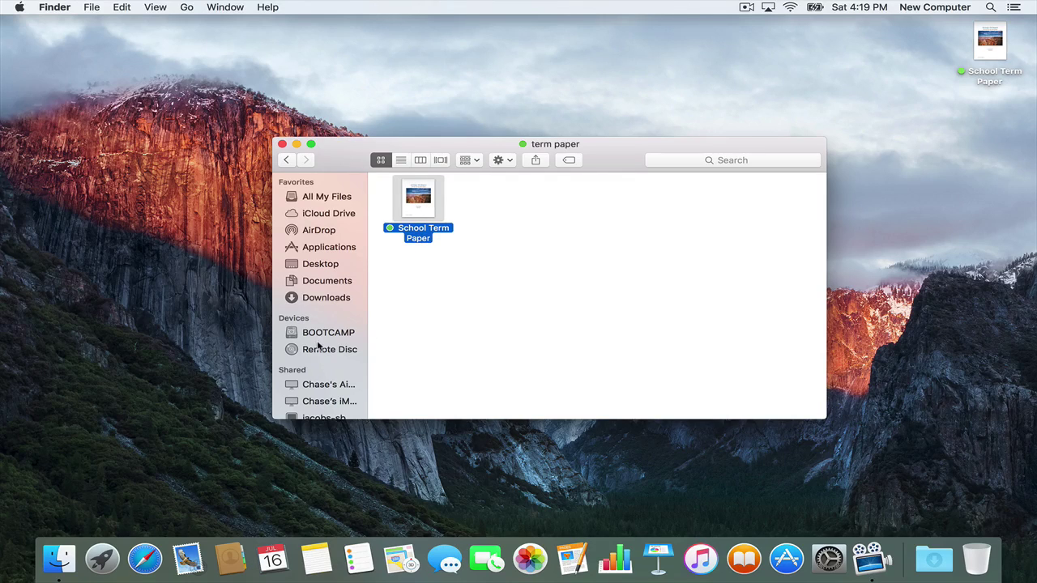
{"action": "scroll", "coordinate": [318, 347], "scroll_direction": "down", "scroll_amount": 5}
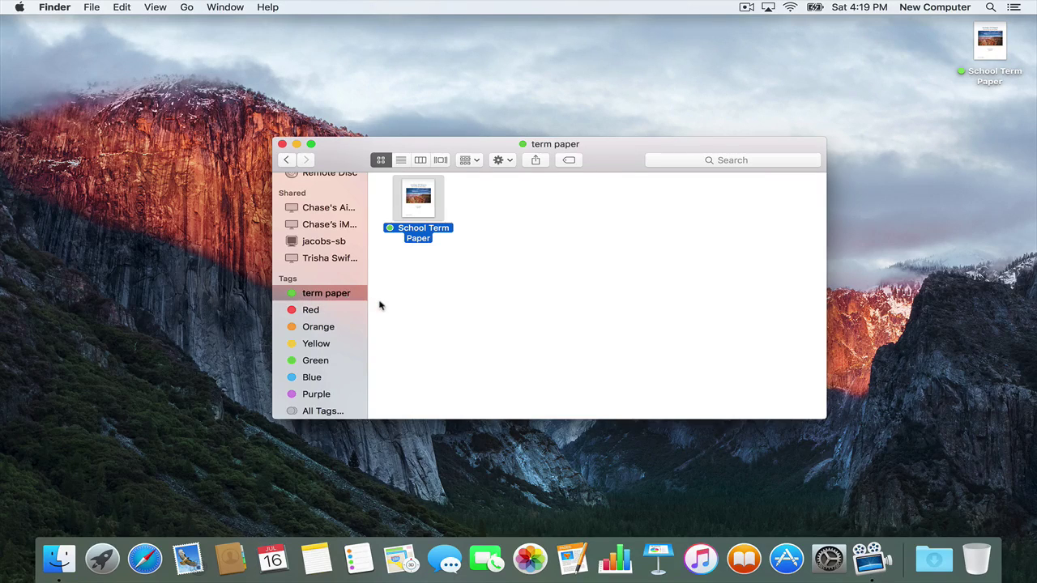
{"action": "left_click", "coordinate": [458, 296]}
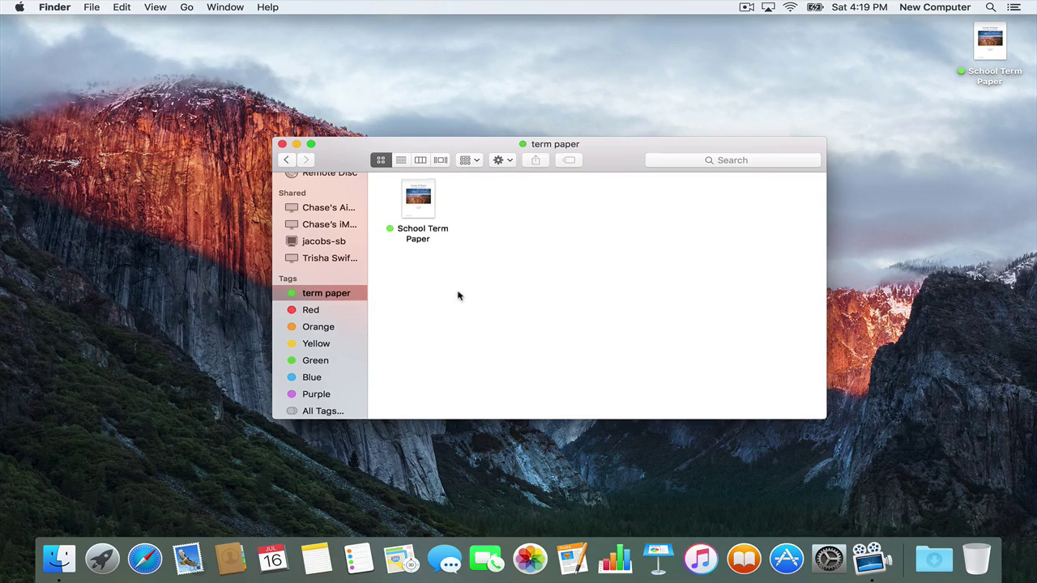